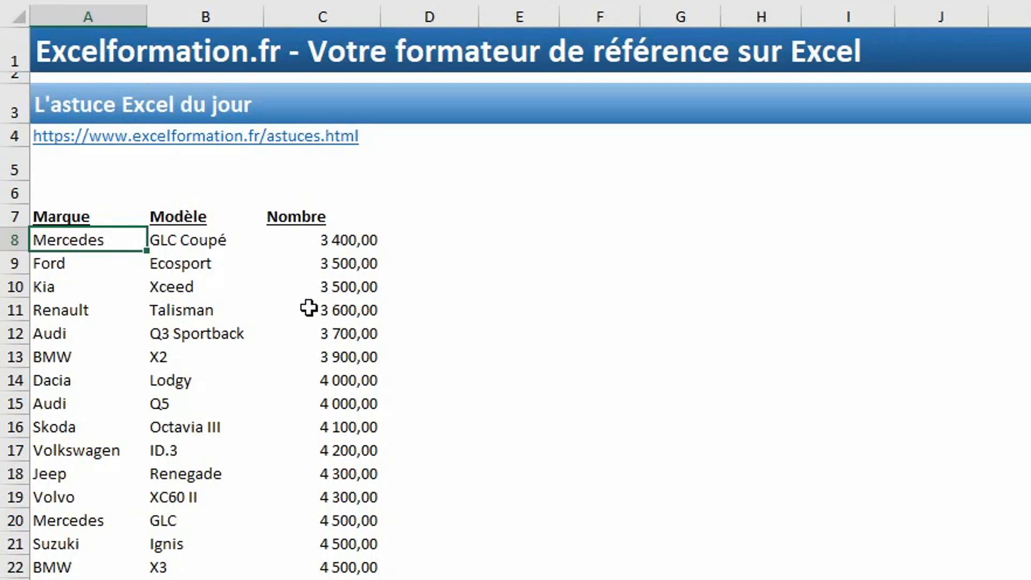
Step: Sort the car table by Marque from A to Z and add a second custom sort level on the Nombre column
{"action": "right_click", "coordinate": [68, 360]}
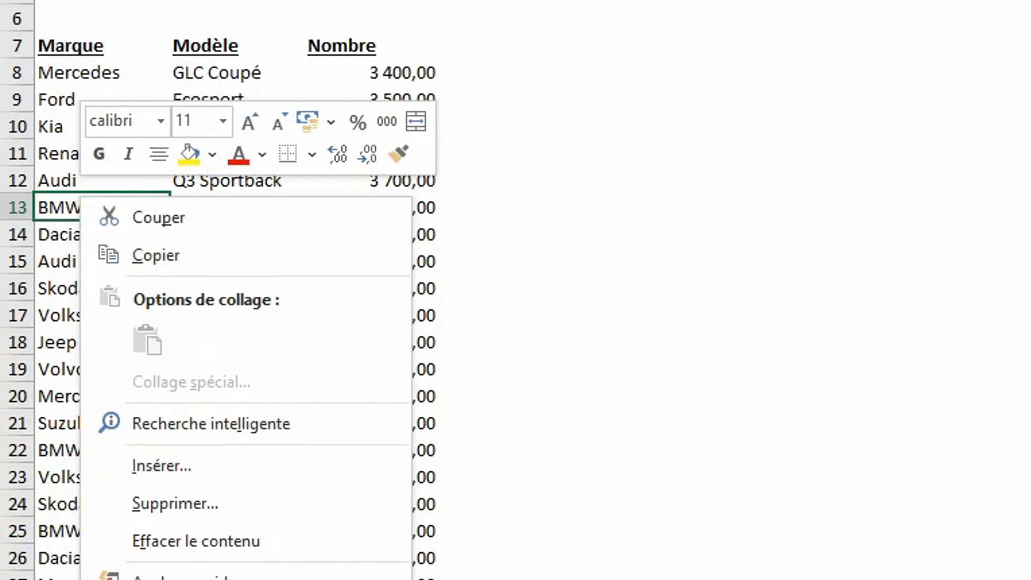
{"action": "left_click", "coordinate": [457, 579]}
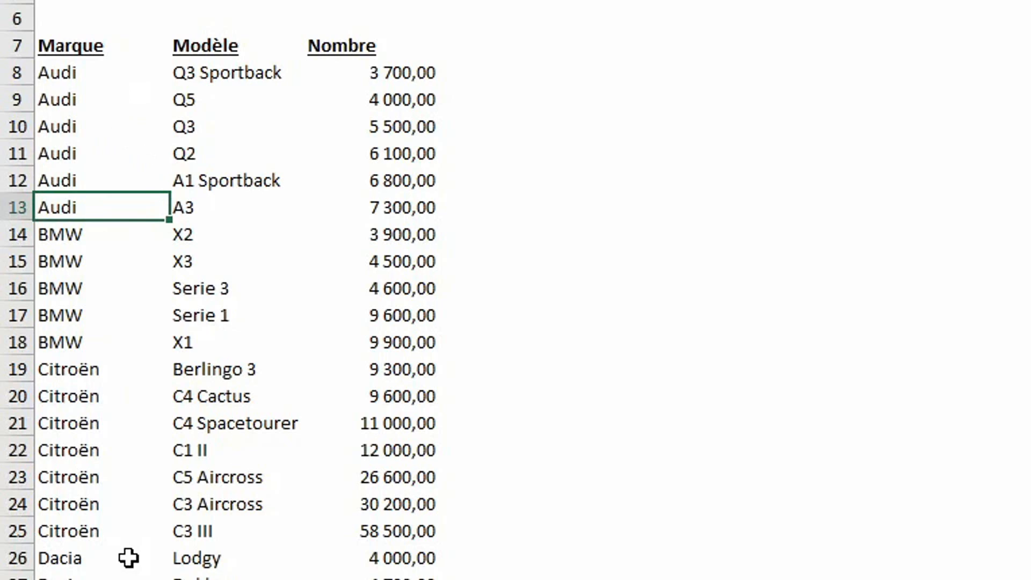
{"action": "right_click", "coordinate": [90, 205]}
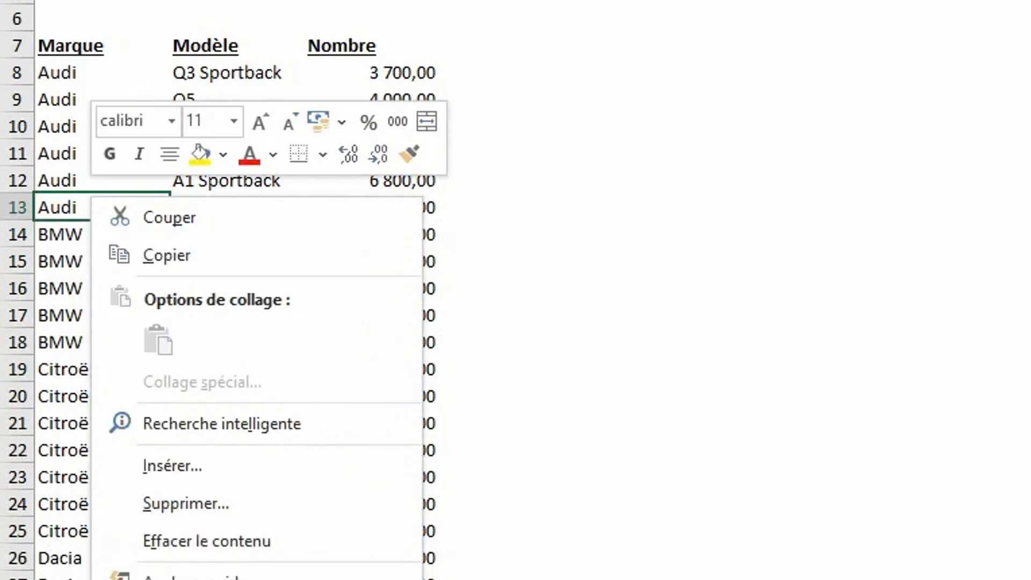
{"action": "left_click", "coordinate": [537, 579]}
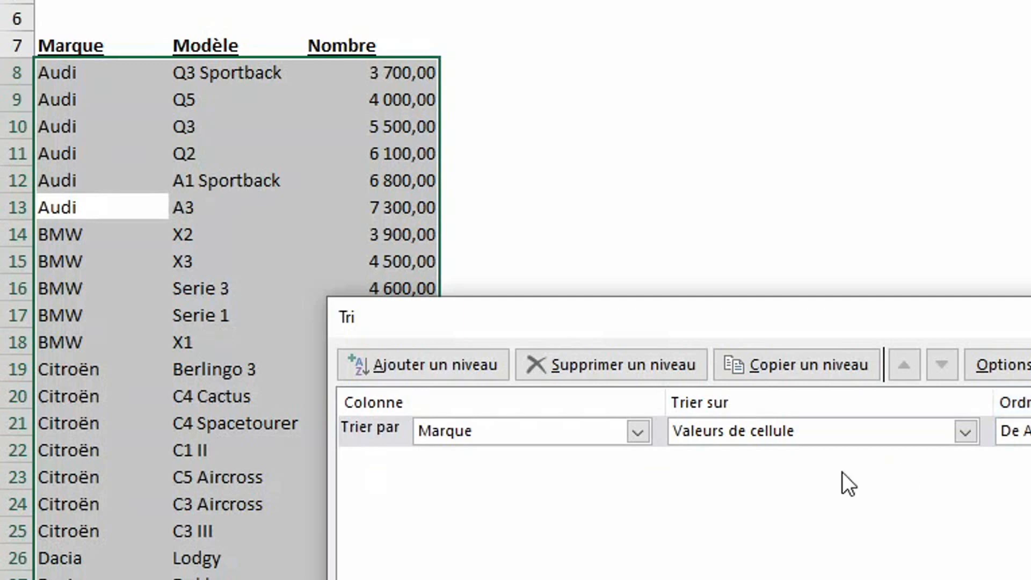
{"action": "left_click", "coordinate": [466, 369]}
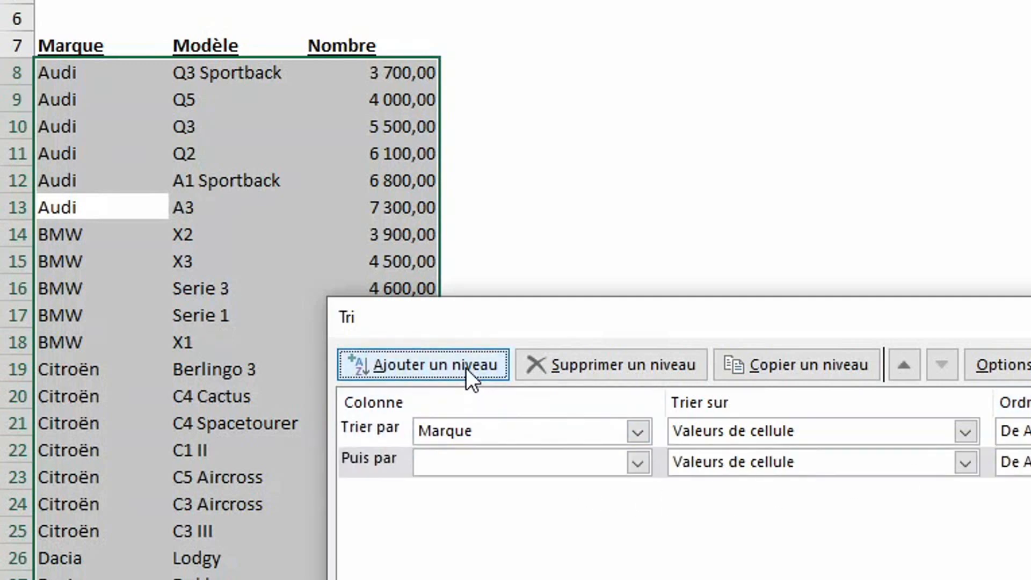
{"action": "left_click", "coordinate": [635, 465]}
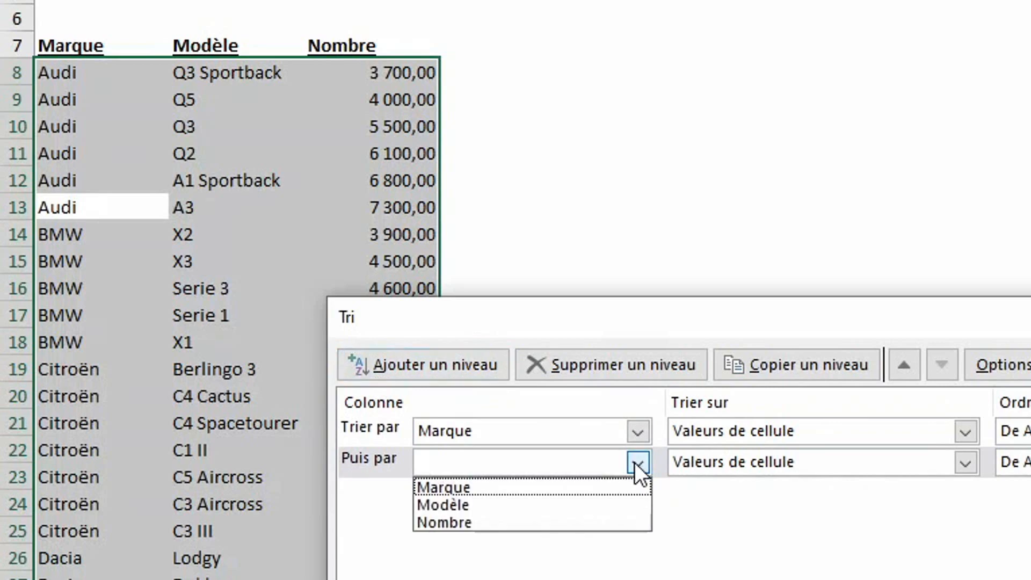
{"action": "left_click", "coordinate": [555, 524]}
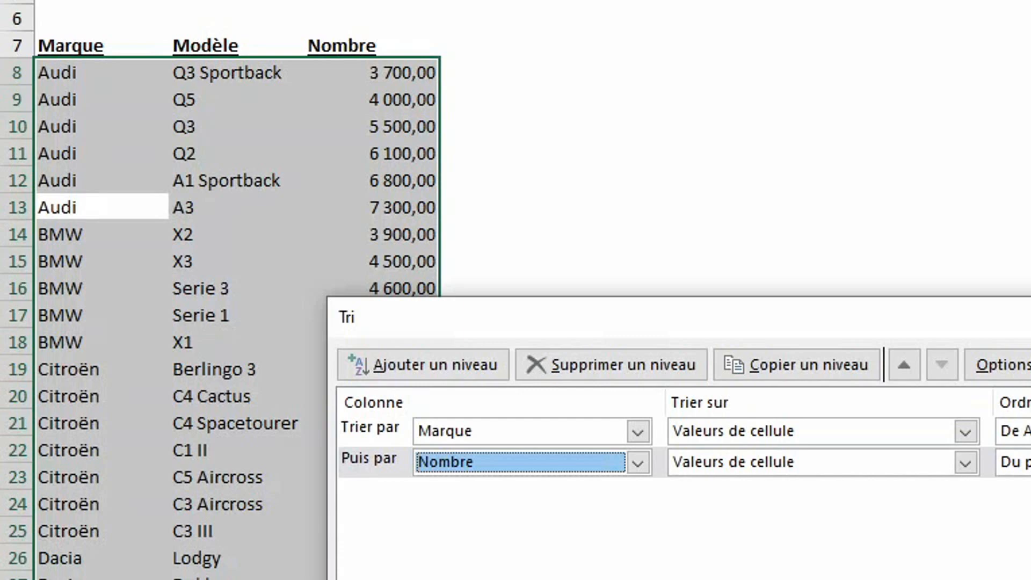
{"action": "left_click", "coordinate": [966, 462]}
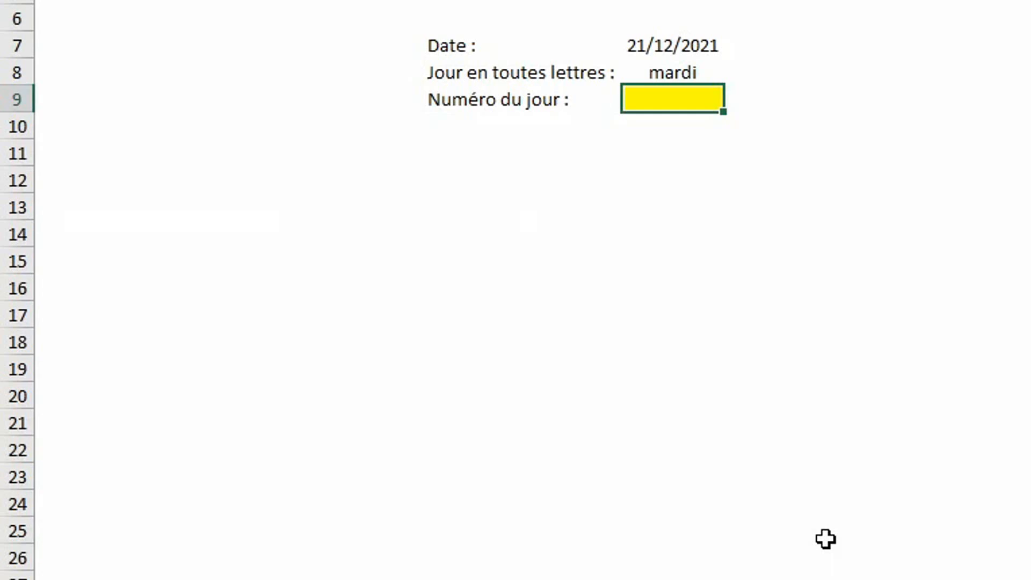
Step: Calculate the Numéro du jour with =JOURSEM(F7;2), so that the week is counted from Monday
{"action": "key", "text": "Up"}
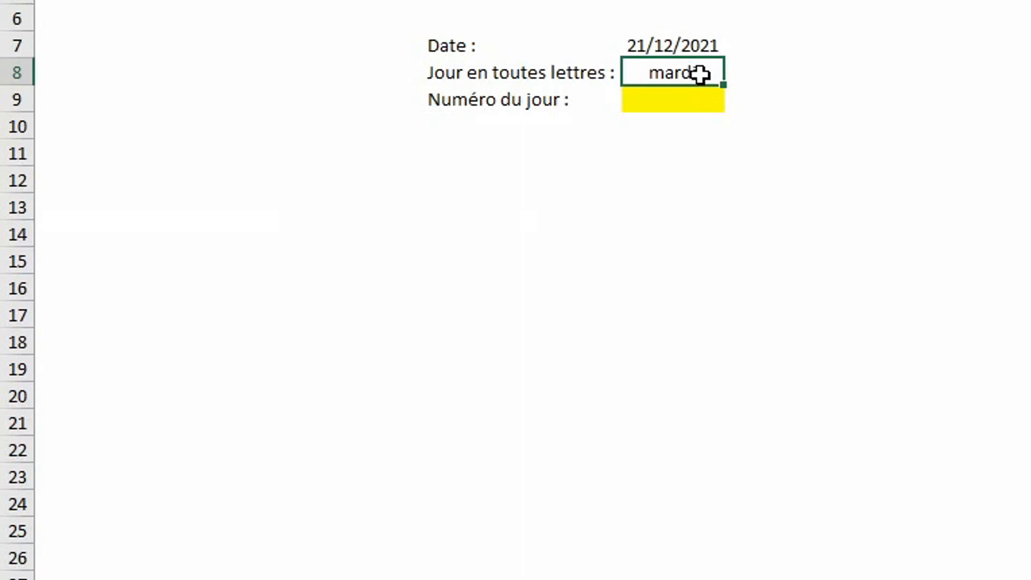
{"action": "left_click", "coordinate": [692, 105]}
{"action": "type", "text": "=JOURSEM("}
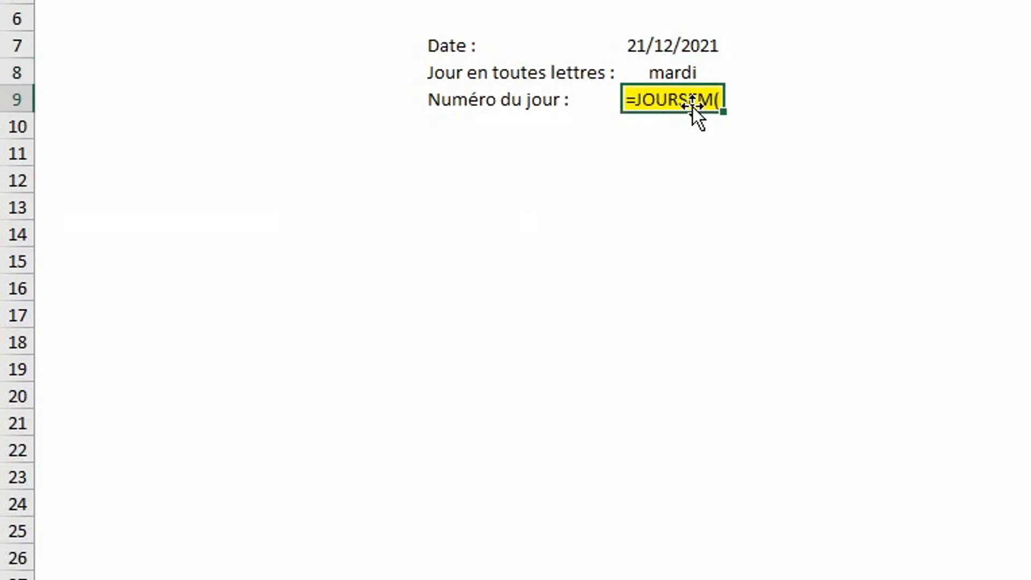
{"action": "left_click", "coordinate": [666, 43]}
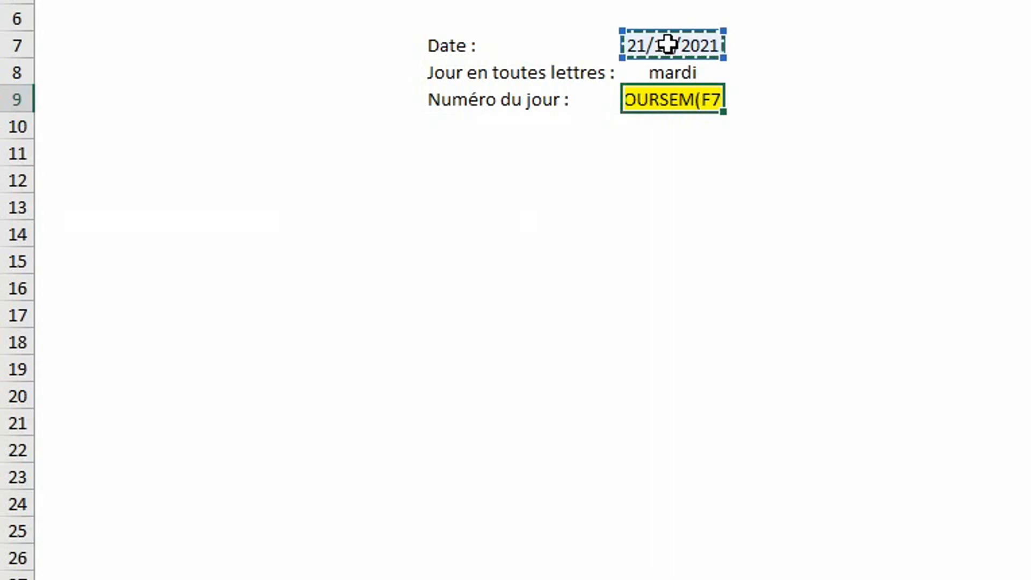
{"action": "type", "text": ";"}
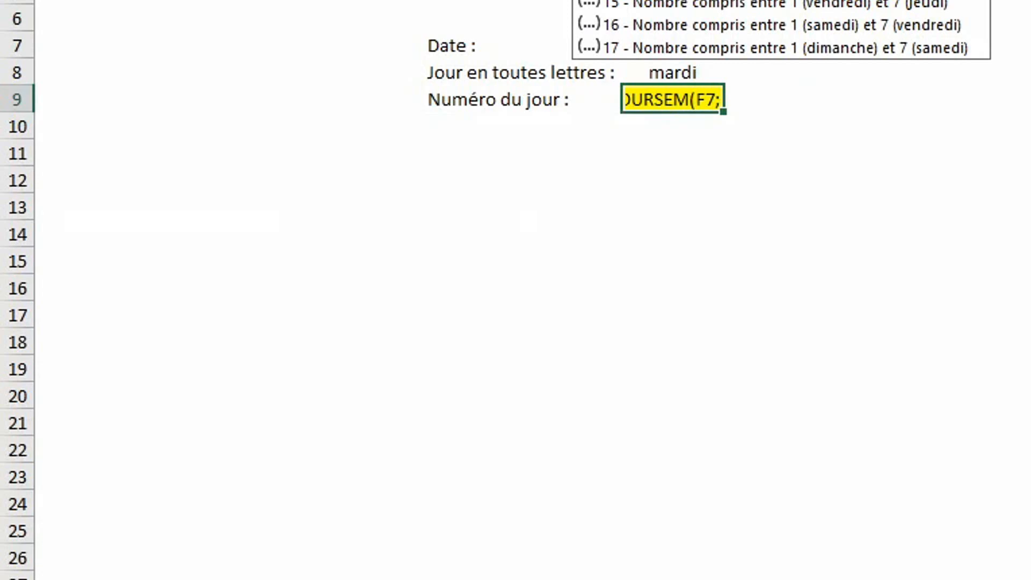
{"action": "type", "text": "2"}
{"action": "key", "text": "Return"}
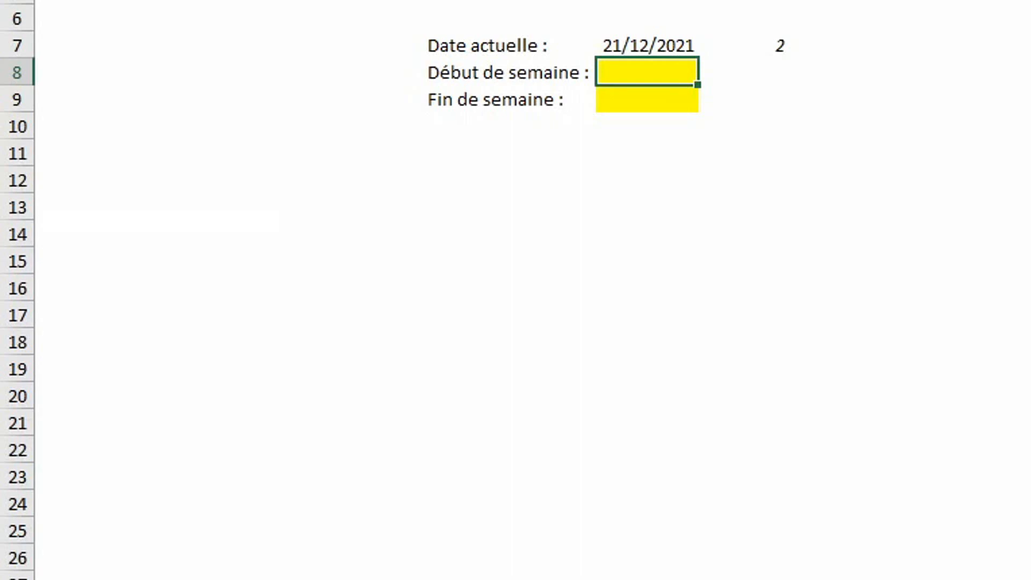
Step: Calculate the Début de semaine date from the current date with =F7-JOURSEM(F7;2)+1
{"action": "type", "text": "="}
{"action": "left_click", "coordinate": [639, 45]}
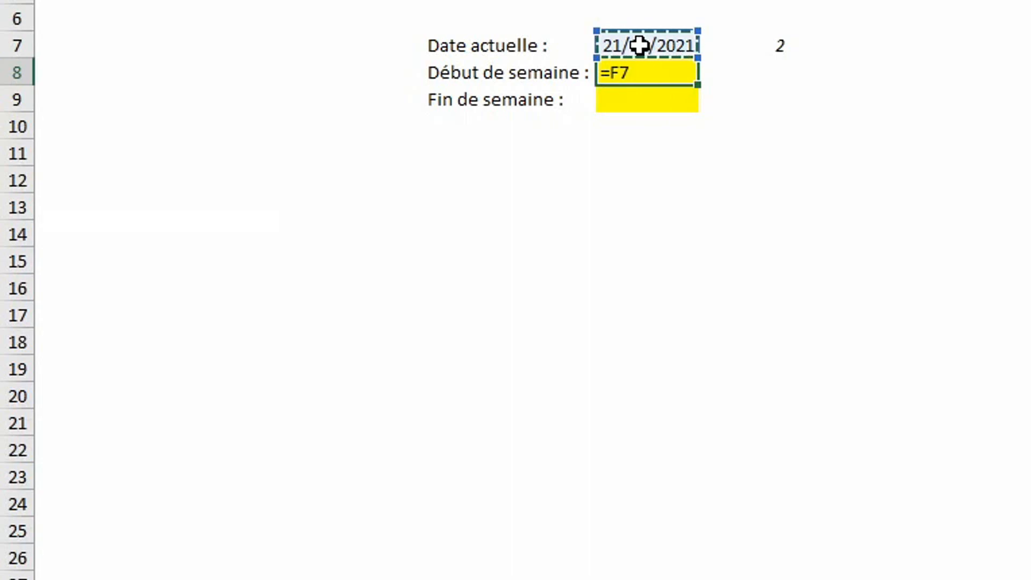
{"action": "type", "text": "-jour"}
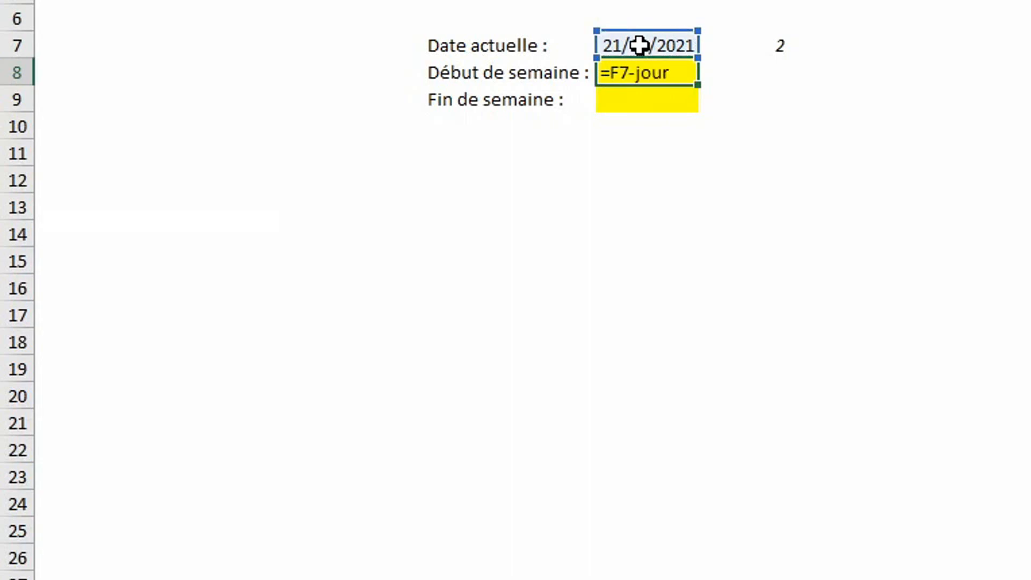
{"action": "key", "text": "Tab"}
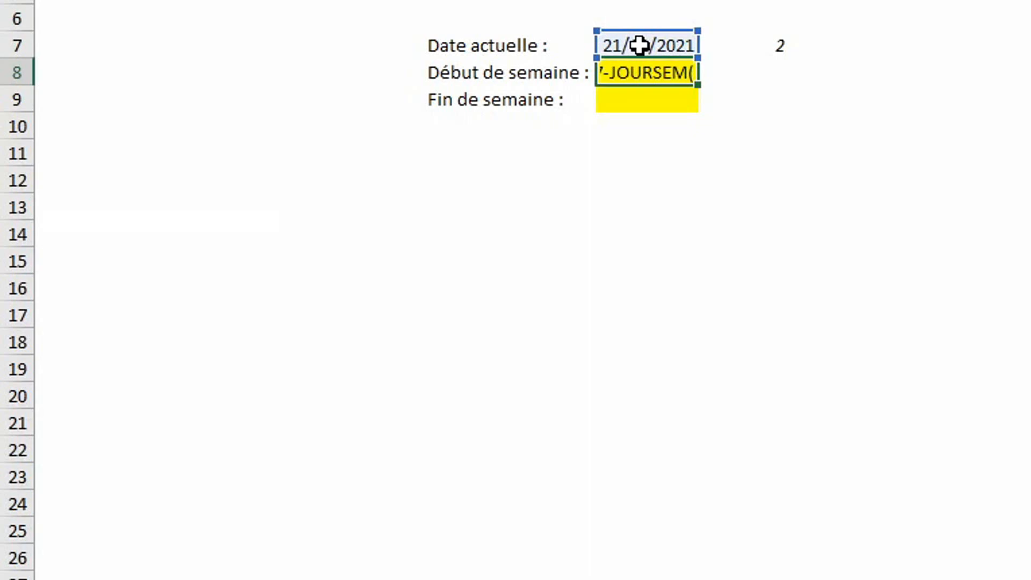
{"action": "left_click", "coordinate": [639, 45]}
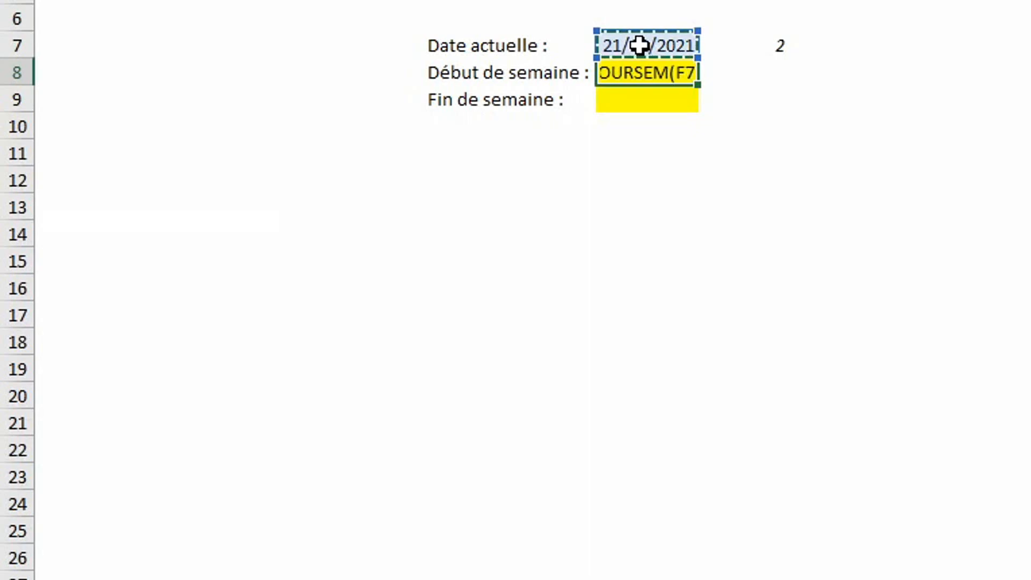
{"action": "type", "text": ";1"}
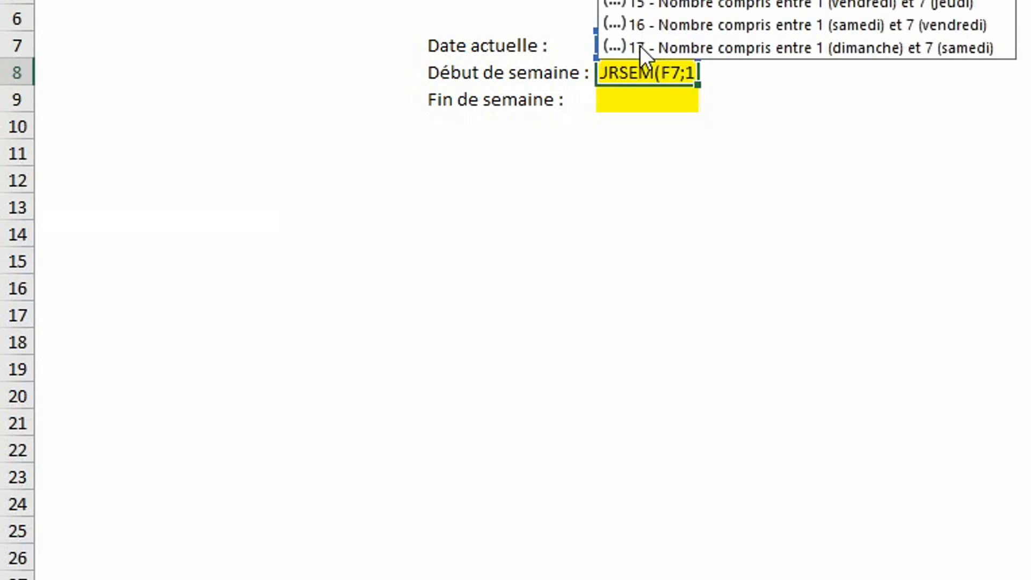
{"action": "key", "text": "BackSpace"}
{"action": "type", "text": "2"}
{"action": "type", "text": ")"}
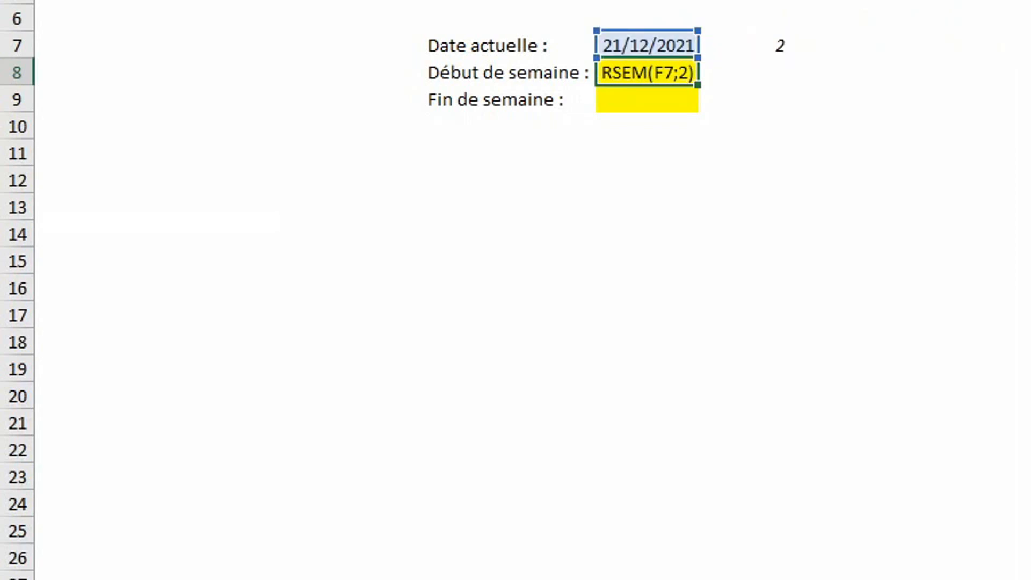
{"action": "type", "text": "+1"}
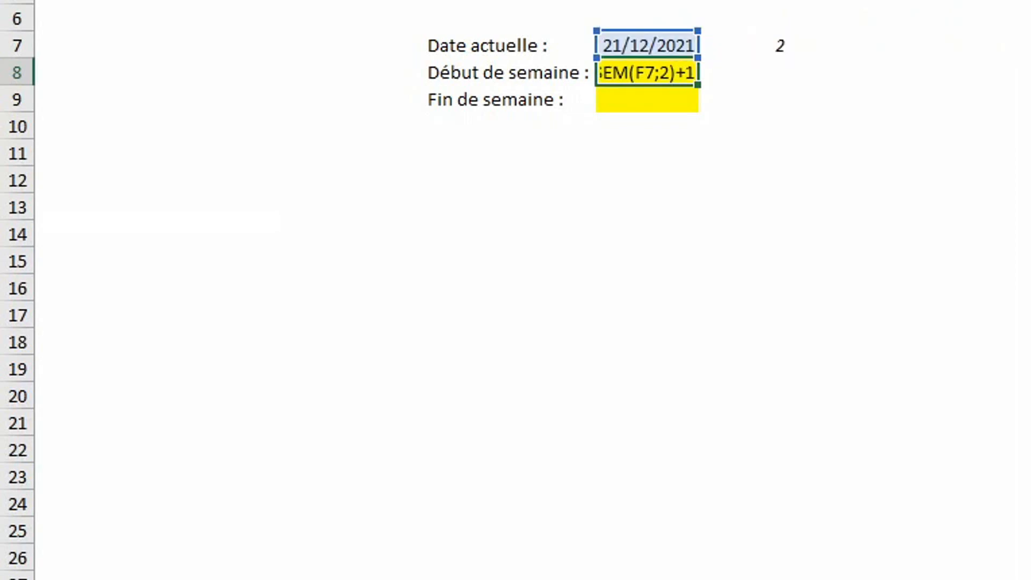
{"action": "key", "text": "Return"}
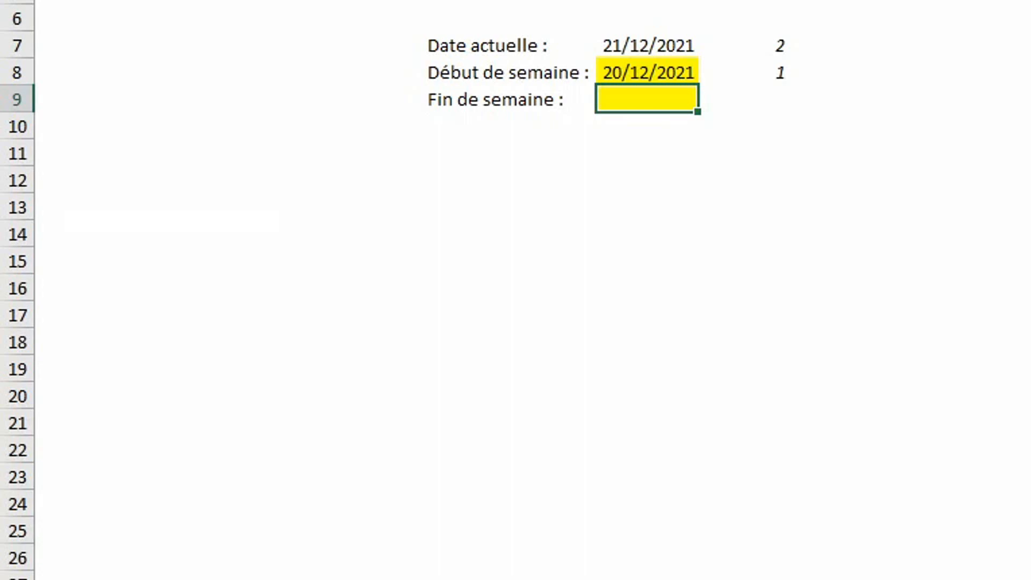
Step: Copy the Début de semaine formula into the Fin de semaine cell and make it end in +7
{"action": "left_click", "coordinate": [661, 69]}
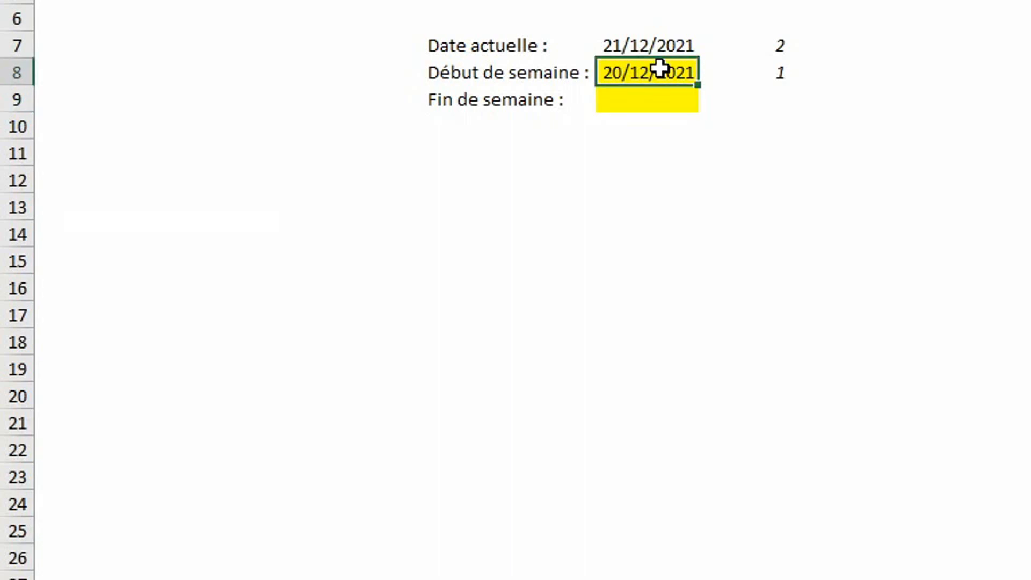
{"action": "key", "text": "F2"}
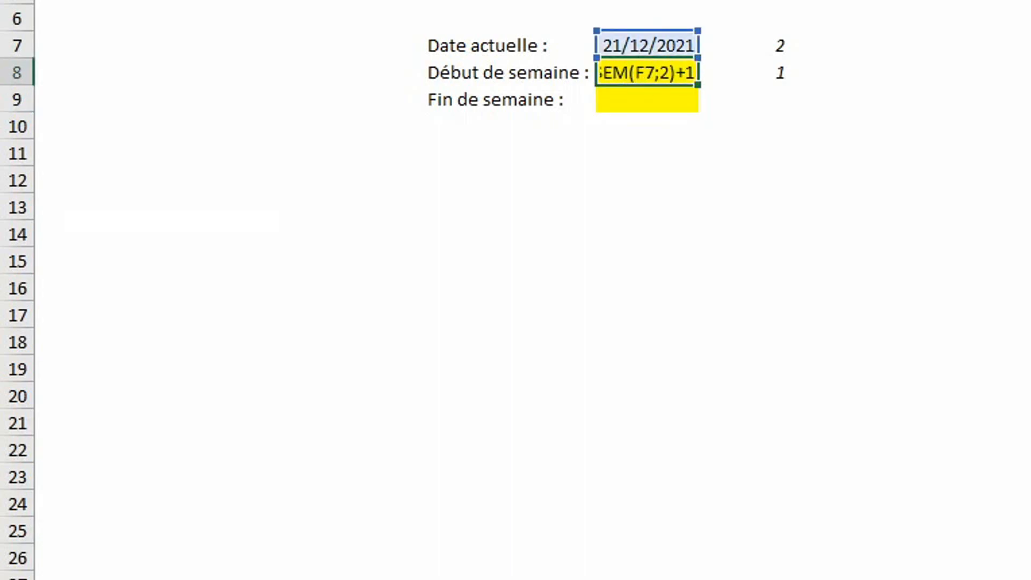
{"action": "key", "text": "Return"}
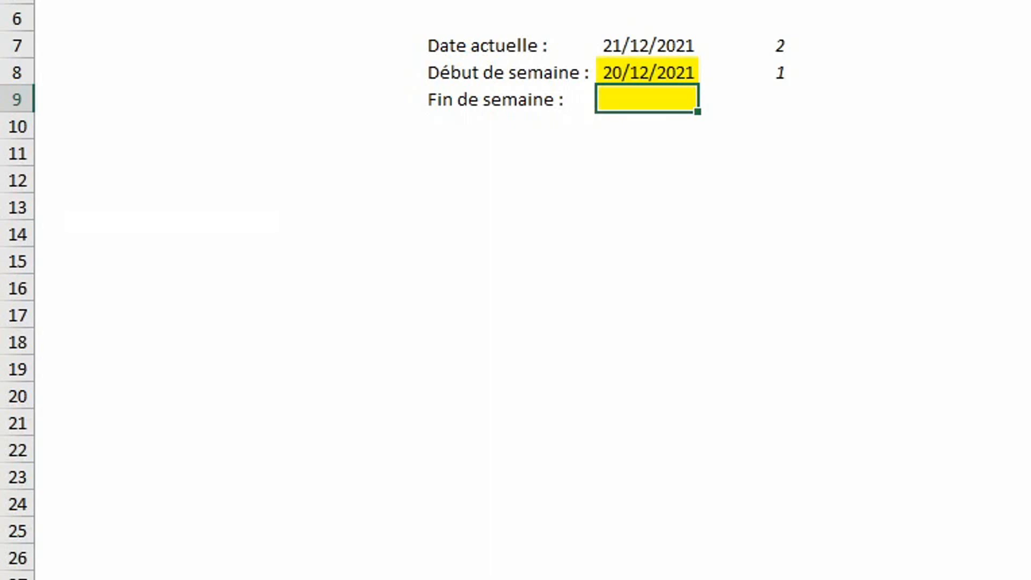
{"action": "key", "text": "ctrl+v"}
{"action": "key", "text": "BackSpace"}
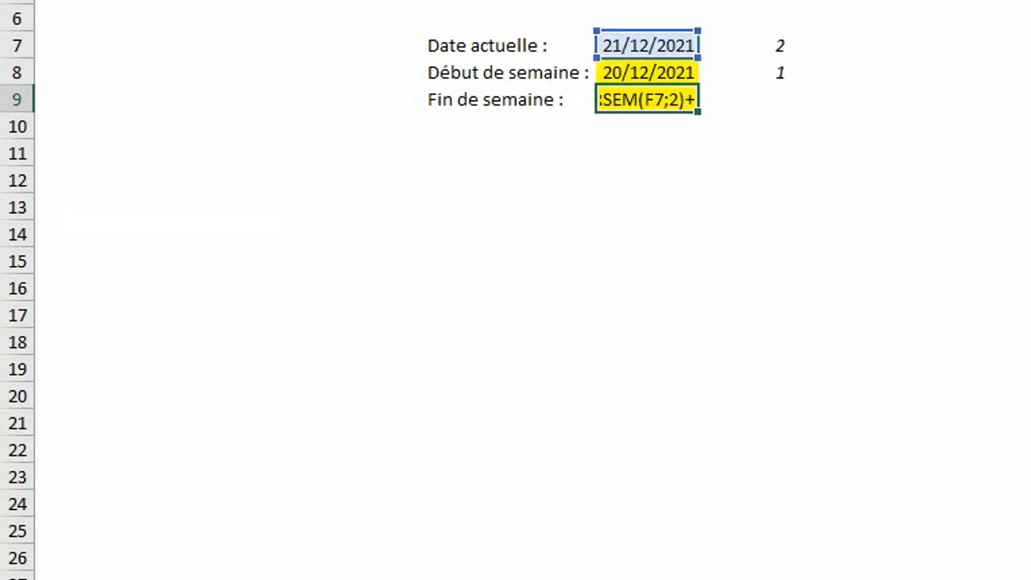
{"action": "type", "text": "7"}
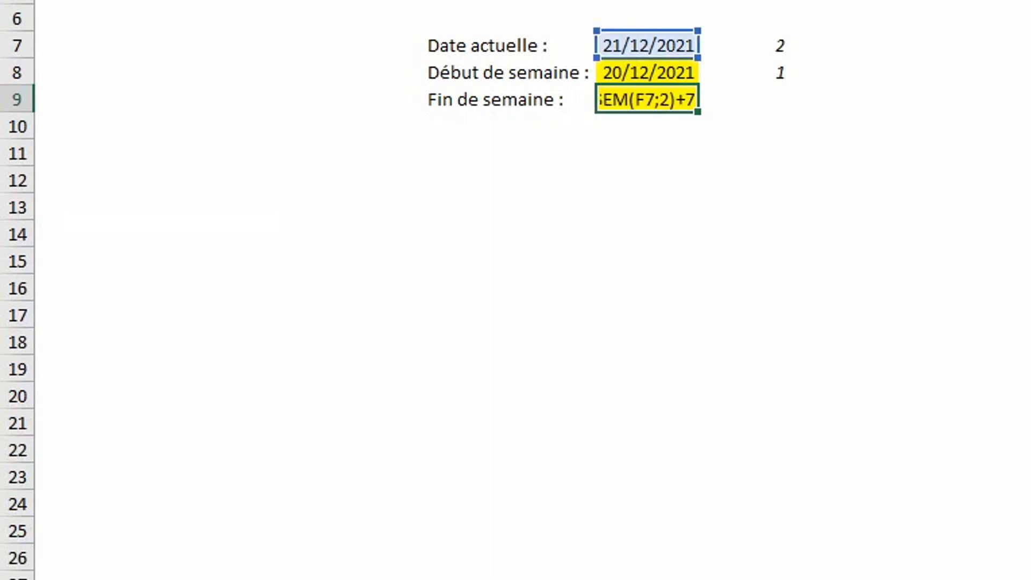
{"action": "key", "text": "Return"}
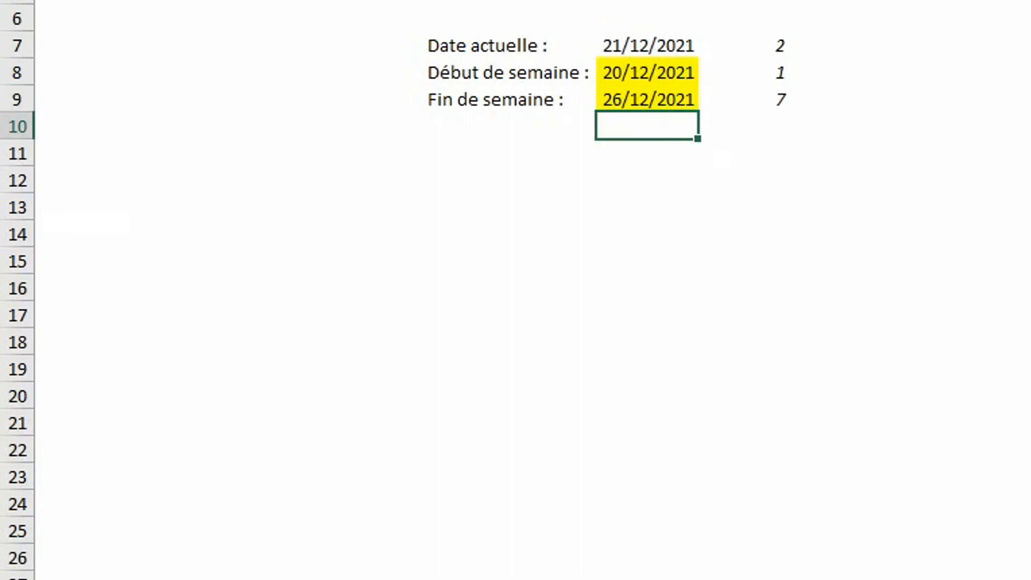
Step: Set the Date actuelle to 31/3/2022
{"action": "key", "text": "Up"}
{"action": "key", "text": "Up"}
{"action": "key", "text": "Up"}
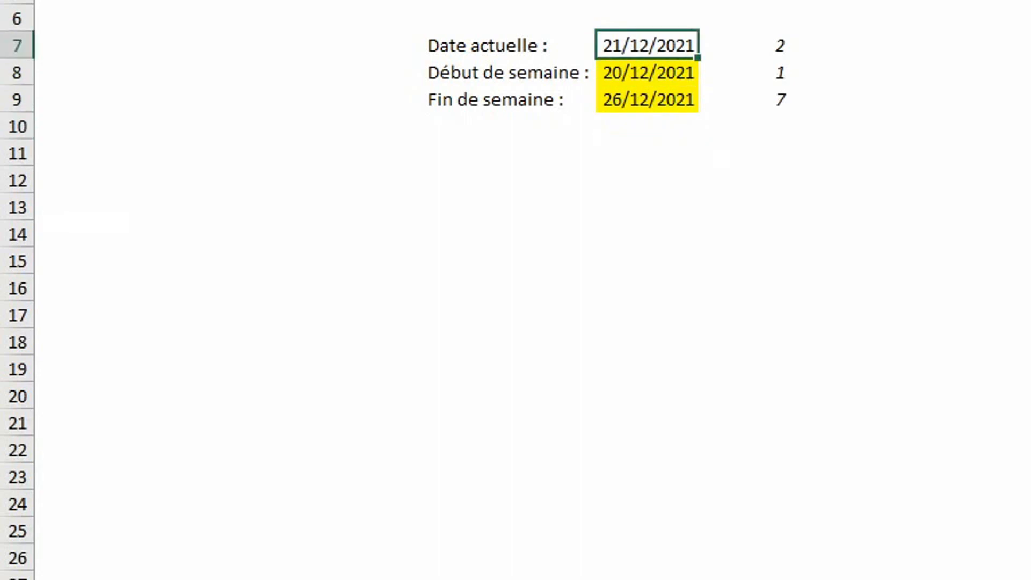
{"action": "type", "text": "31/03/"}
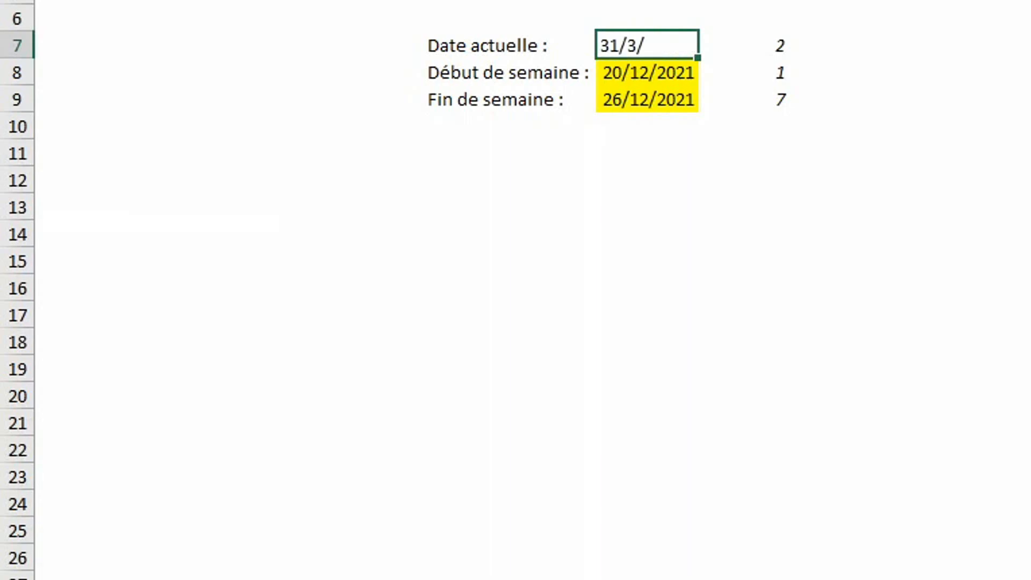
{"action": "type", "text": "2022"}
{"action": "key", "text": "Return"}
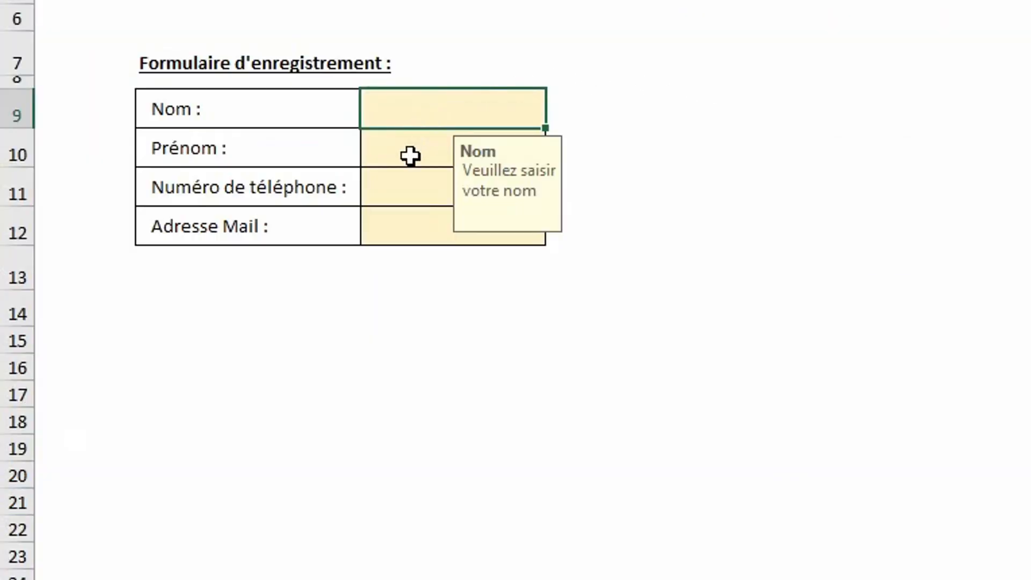
Step: Check the input messages on the Prénom and Numéro de téléphone cells of the form
{"action": "left_click", "coordinate": [410, 155]}
{"action": "left_click", "coordinate": [409, 188]}
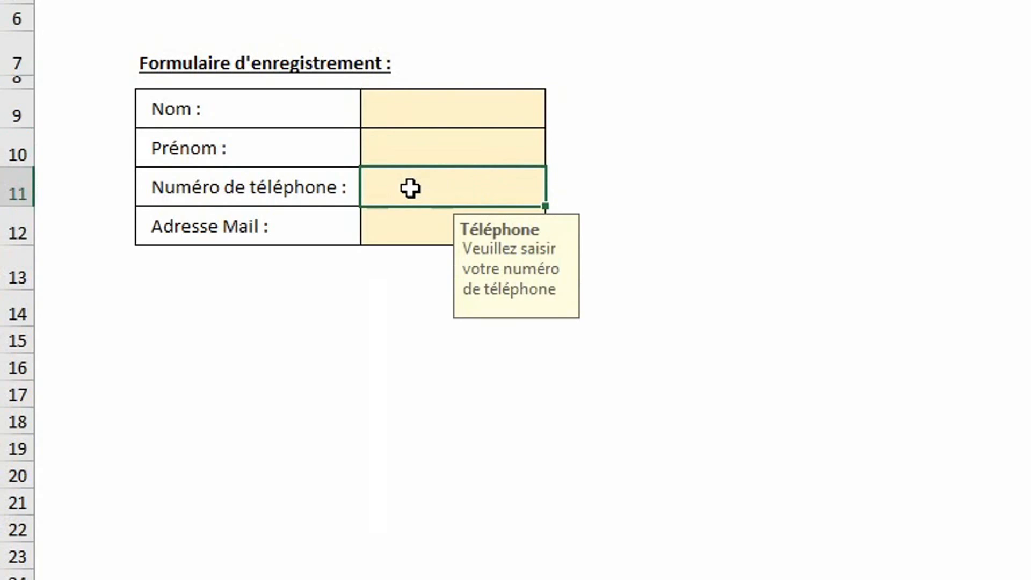
Step: Add an input message to the Adresse Mail cell with the title "Email" and the text "Veuillez saisir votre adresse mail"
{"action": "left_click", "coordinate": [409, 230]}
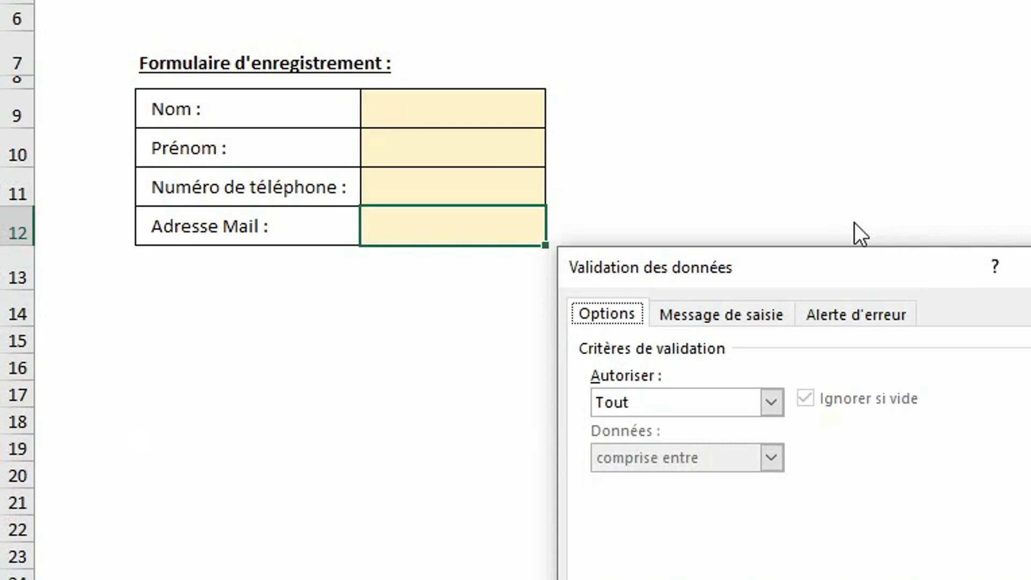
{"action": "left_click", "coordinate": [740, 312]}
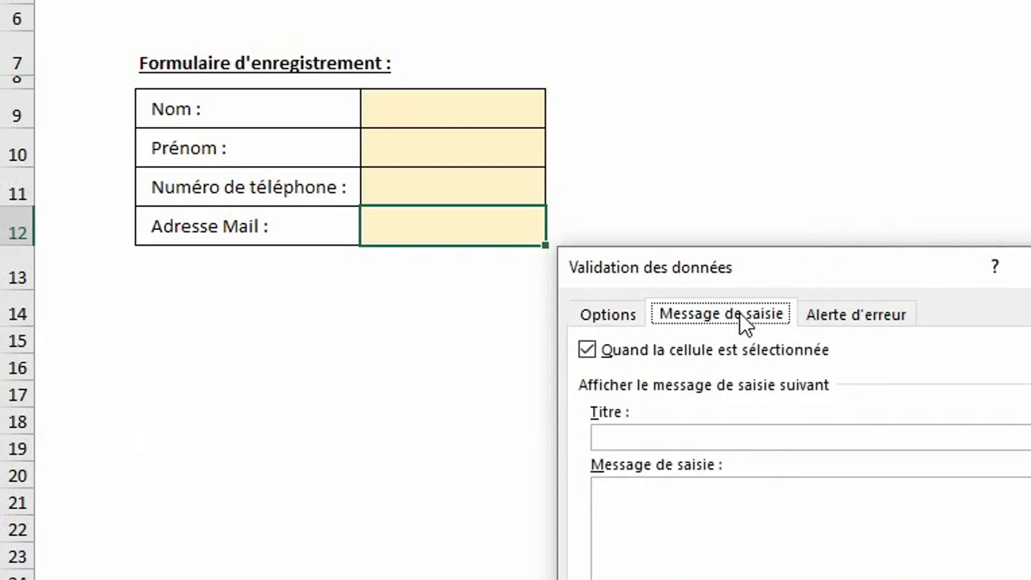
{"action": "left_click", "coordinate": [696, 435]}
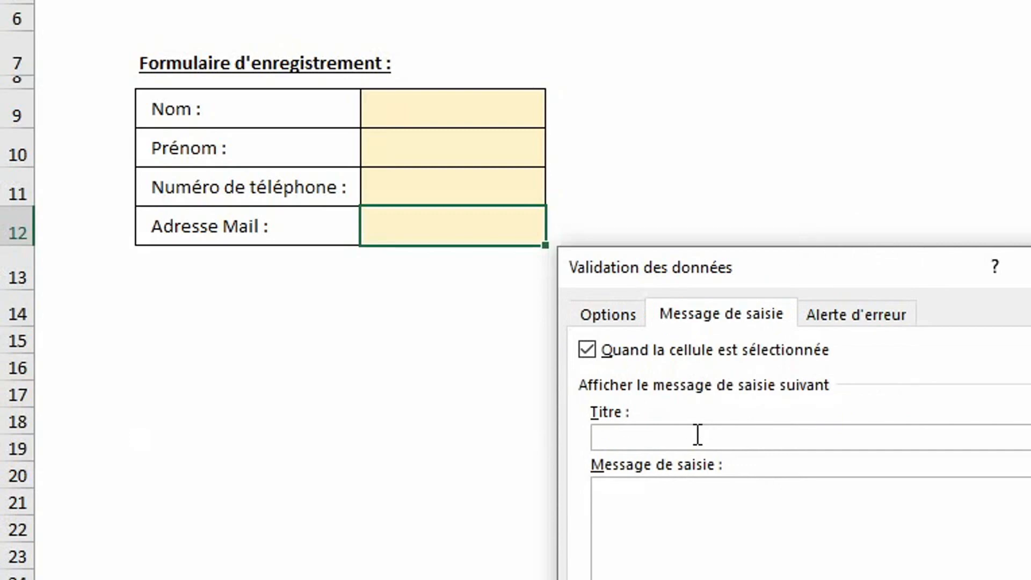
{"action": "type", "text": "Email"}
{"action": "left_click", "coordinate": [658, 535]}
{"action": "type", "text": "Veuillez si"}
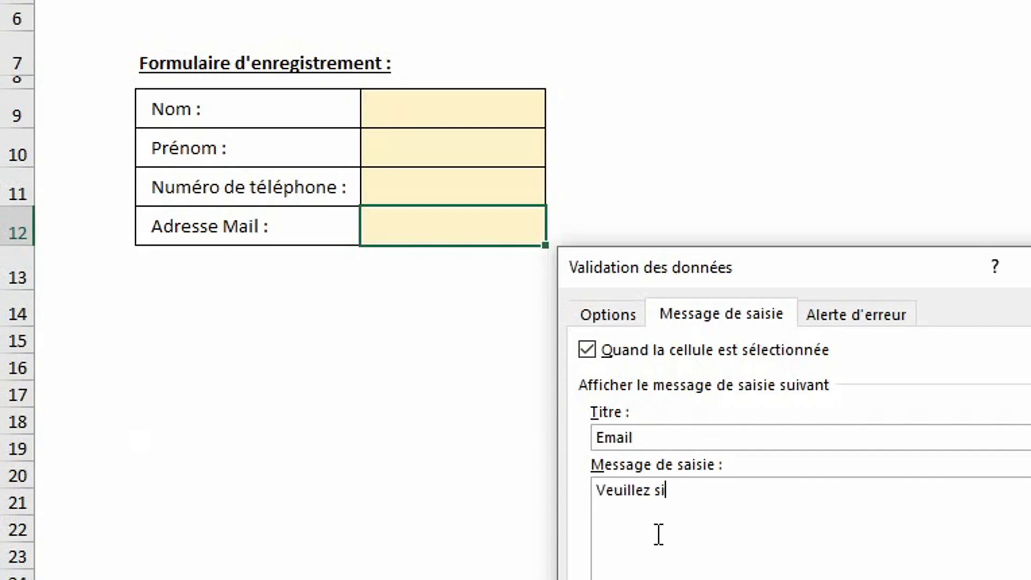
{"action": "key", "text": "BackSpace"}
{"action": "type", "text": "aisir votre adresse mail"}
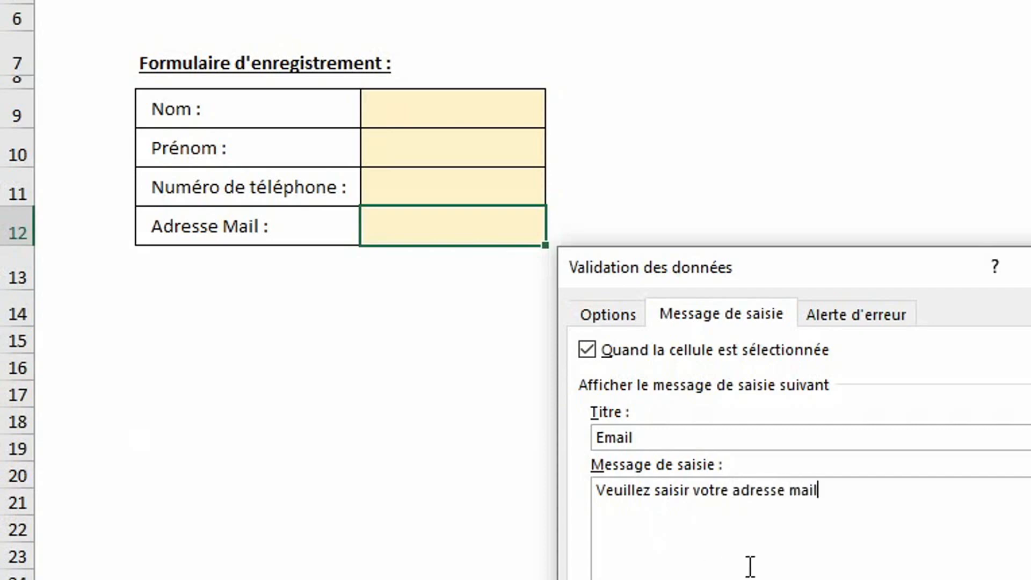
{"action": "key", "text": "Return"}
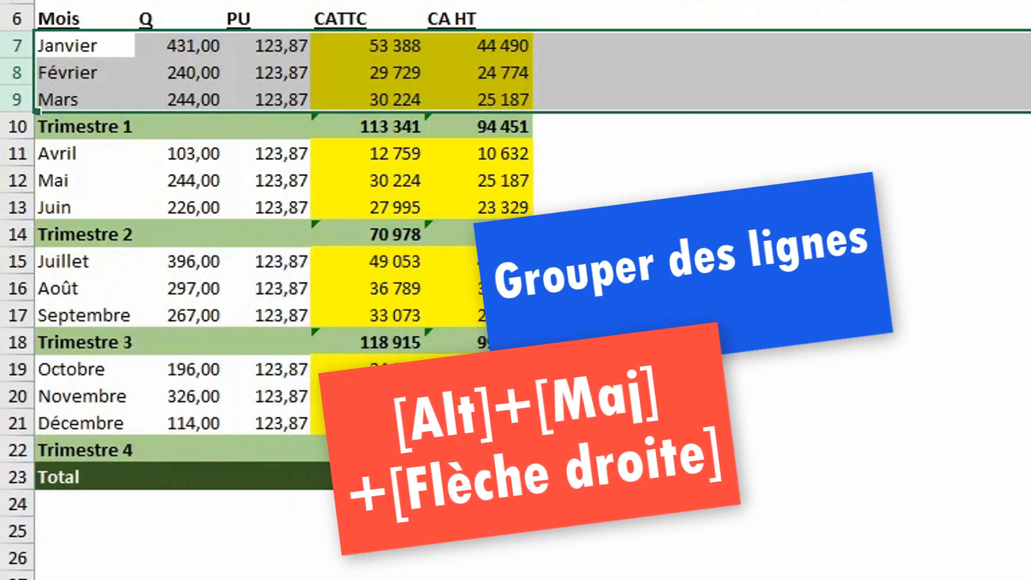
Step: Group rows 7 to 9 (Janvier to Mars) and collapse the group under Trimestre 1
{"action": "key", "text": "alt+shift+Right"}
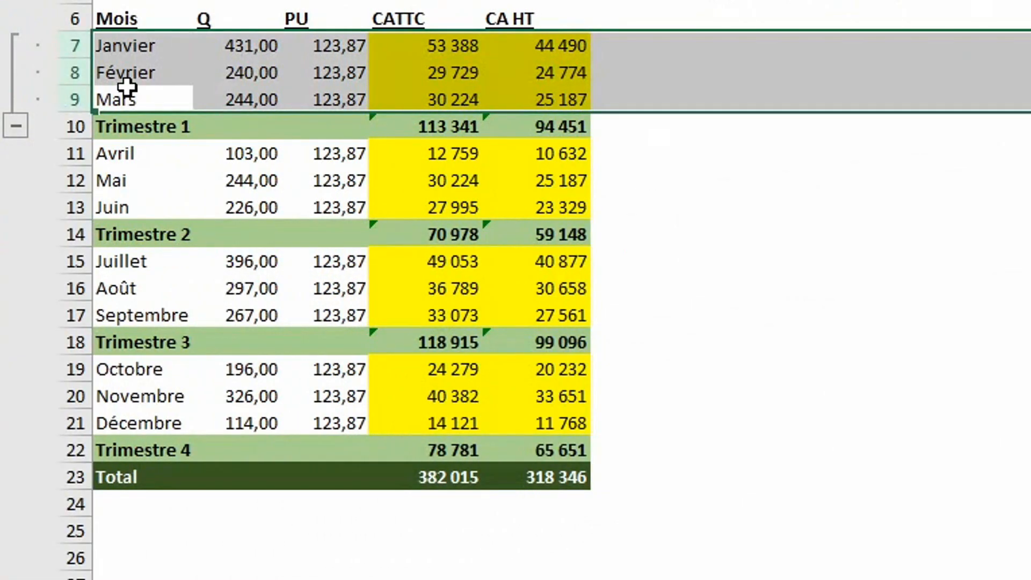
{"action": "left_click", "coordinate": [18, 124]}
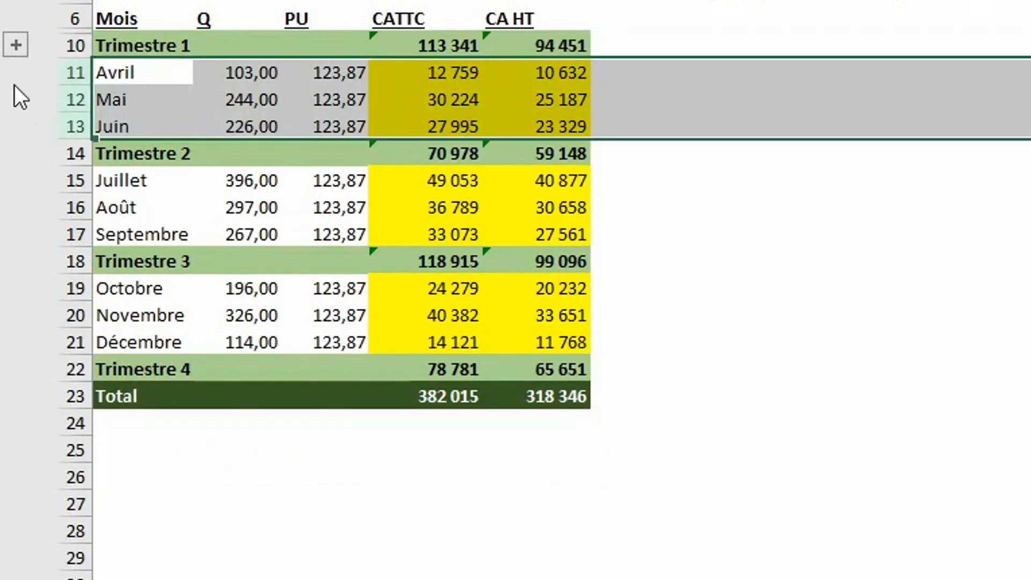
Step: Group rows 11 to 13 (Avril to Juin) and rows 15 to 17 (Juillet to Septembre) as two separate groups
{"action": "key", "text": "alt+shift+Right"}
{"action": "key", "text": "Down"}
{"action": "key", "text": "Down"}
{"action": "key", "text": "Down"}
{"action": "key", "text": "Down"}
{"action": "key", "text": "shift+Down"}
{"action": "key", "text": "shift+Down"}
{"action": "key", "text": "shift+space"}
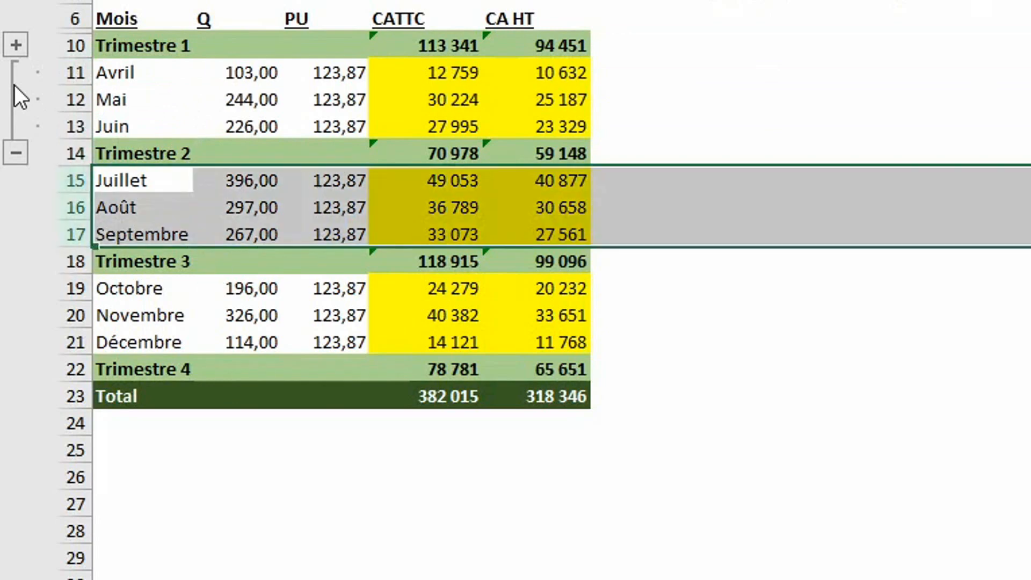
{"action": "key", "text": "alt+shift+Right"}
Step: Group rows 19 to 21 (Octobre to Décembre) above the Trimestre 4 row
{"action": "key", "text": "Down"}
{"action": "key", "text": "Down"}
{"action": "key", "text": "Down"}
{"action": "key", "text": "Down"}
{"action": "key", "text": "shift+Down"}
{"action": "key", "text": "shift+Down"}
{"action": "key", "text": "shift+space"}
{"action": "key", "text": "alt+shift+Right"}
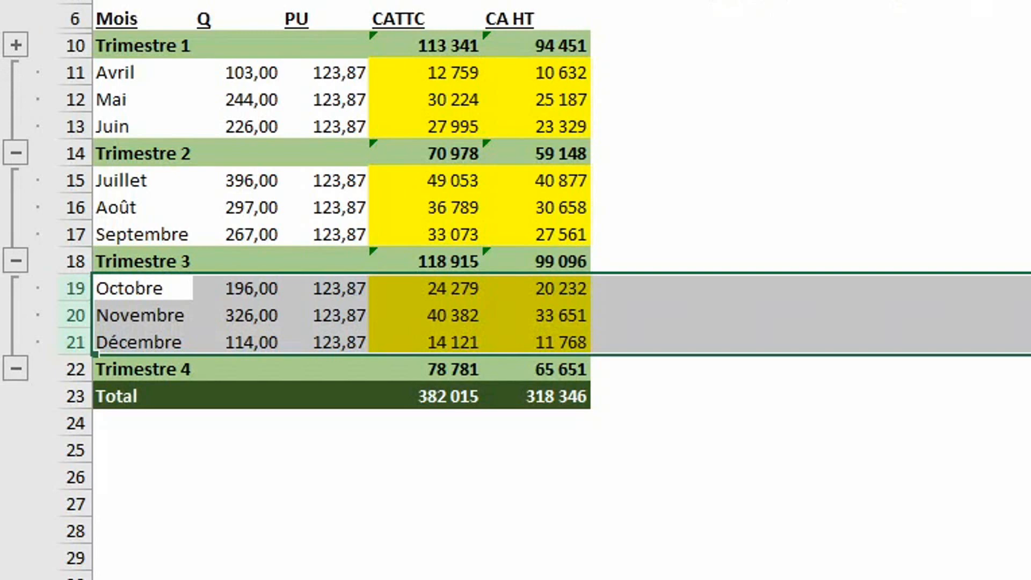
Step: Collapse all row groups at once to view only the quarter totals, and expand them all again
{"action": "left_click", "coordinate": [15, 1]}
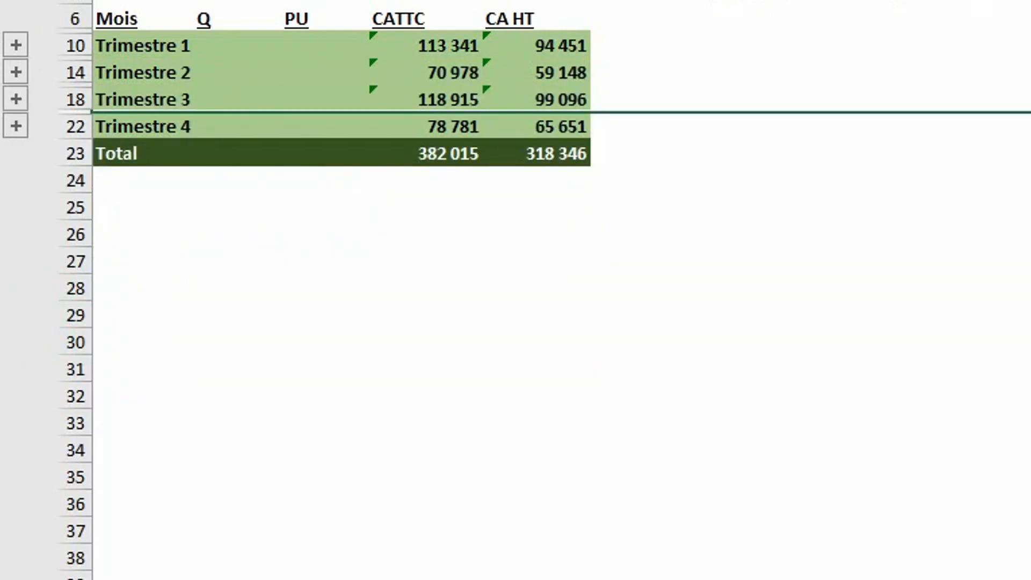
{"action": "left_click", "coordinate": [42, 1]}
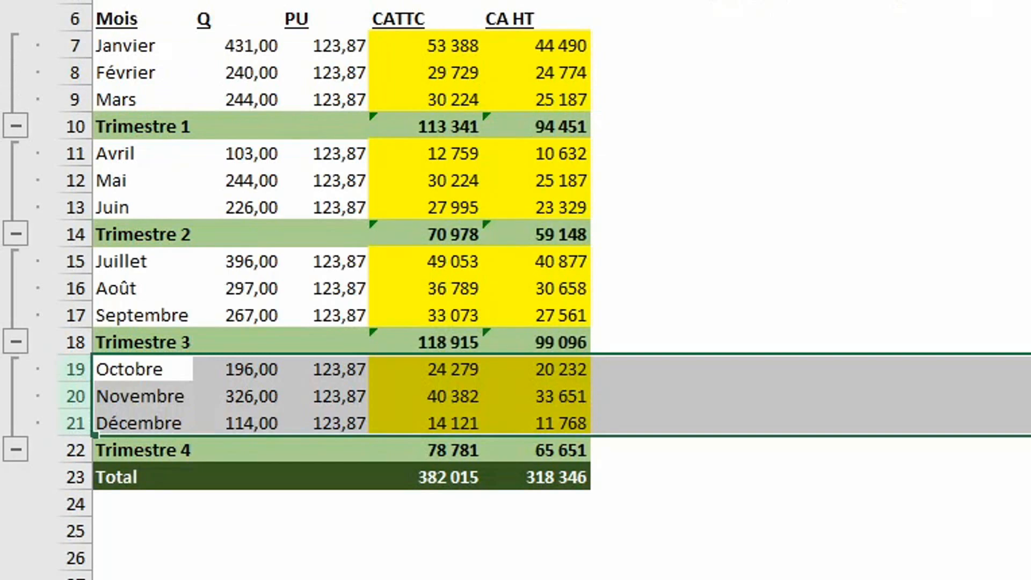
Step: Select the whole sheet and ungroup its rows with the Lignes option
{"action": "key", "text": "ctrl+a"}
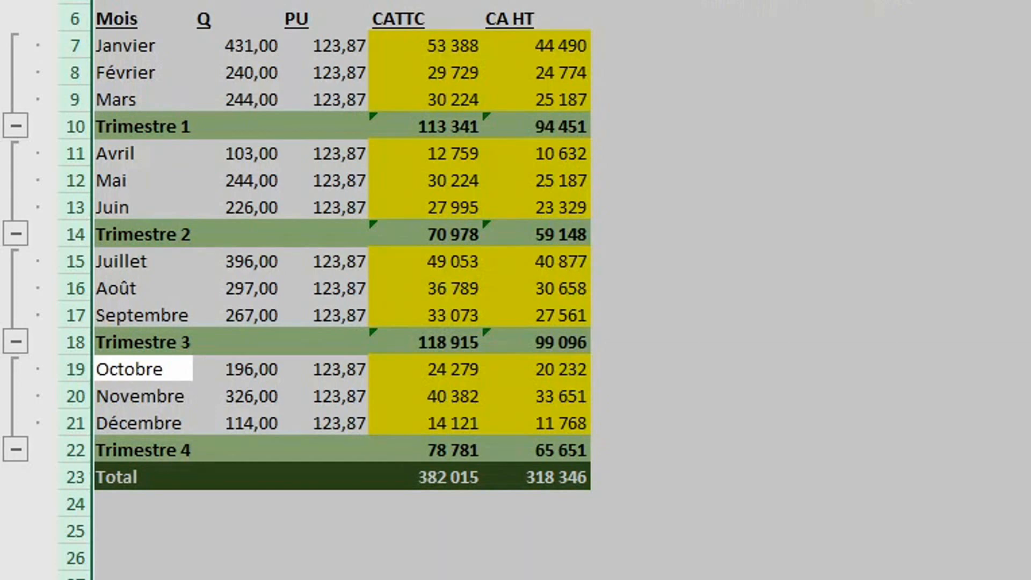
{"action": "key", "text": "alt+shift+Left"}
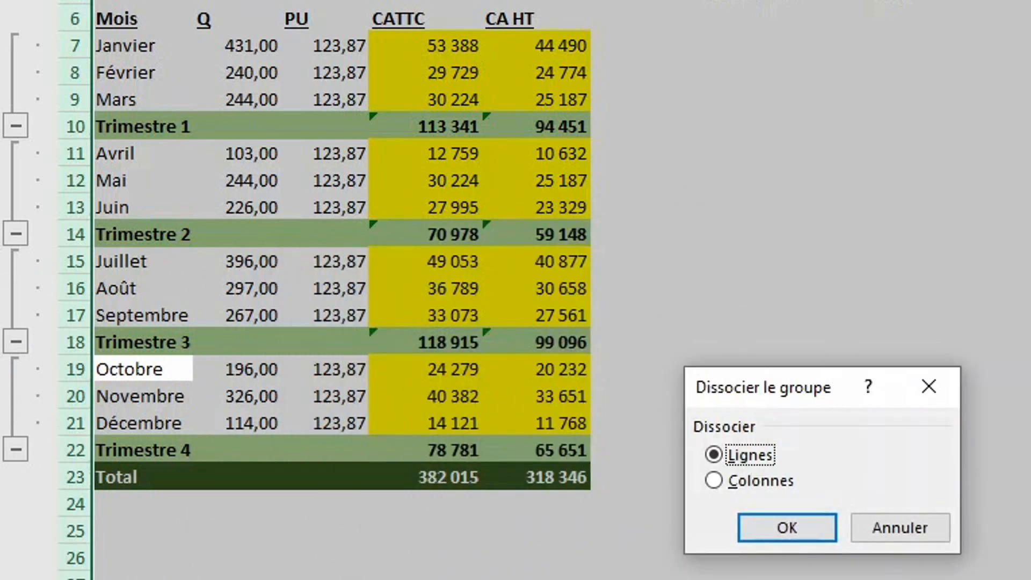
{"action": "key", "text": "Return"}
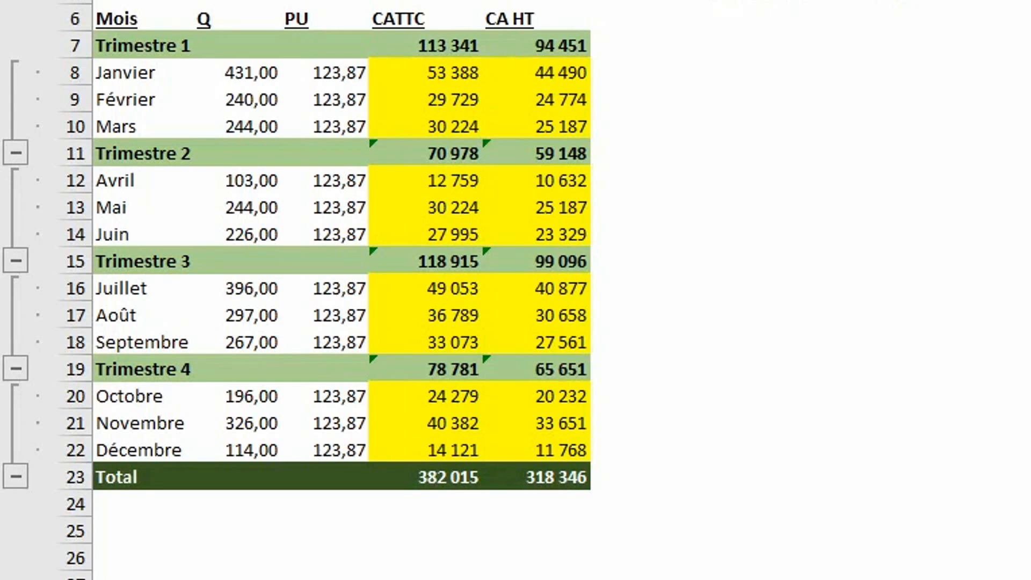
Step: Turn off "Lignes de synthèse sous les lignes de détail" in the outline settings and collapse the Trimestre 1 group
{"action": "left_click_drag", "start_coordinate": [136, 75], "coordinate": [124, 126]}
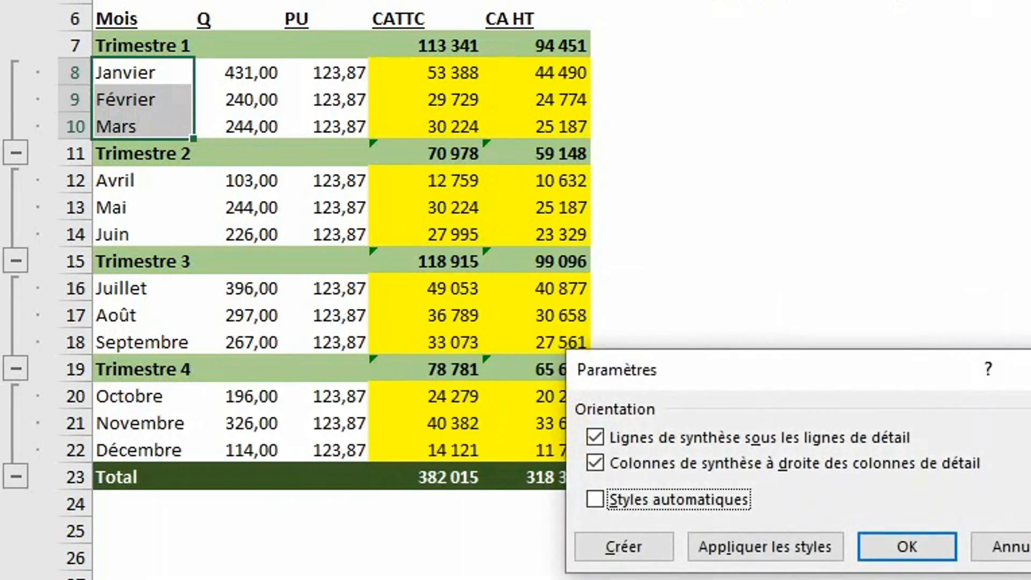
{"action": "left_click", "coordinate": [808, 440]}
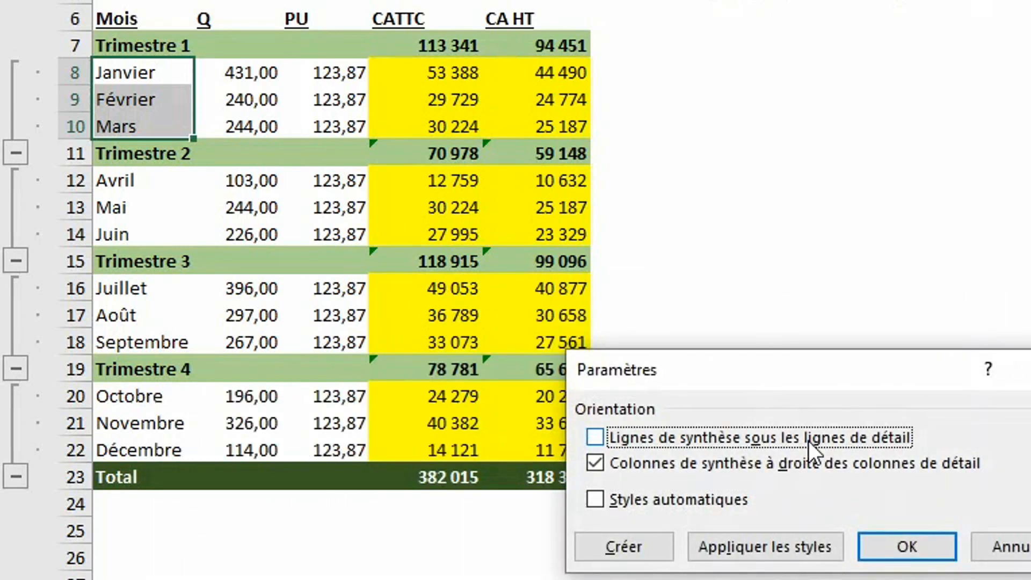
{"action": "left_click", "coordinate": [911, 550]}
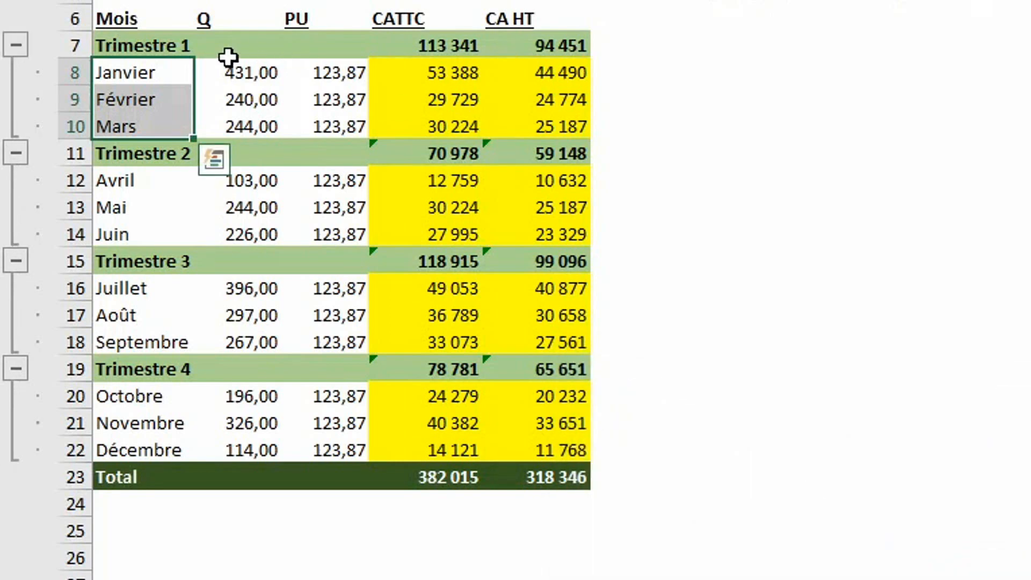
{"action": "left_click", "coordinate": [13, 40]}
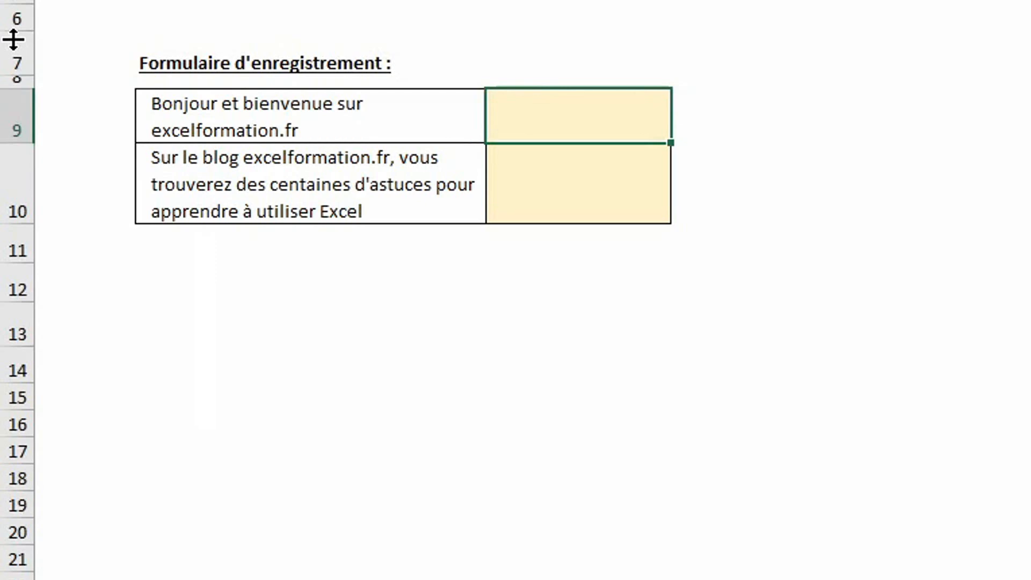
Step: Count the words of the first sentence in the yellow cell beside it with =NBCAR(B9)-NBCAR(SUBSTITUE(B9;" ";""))+1
{"action": "type", "text": "=nb"}
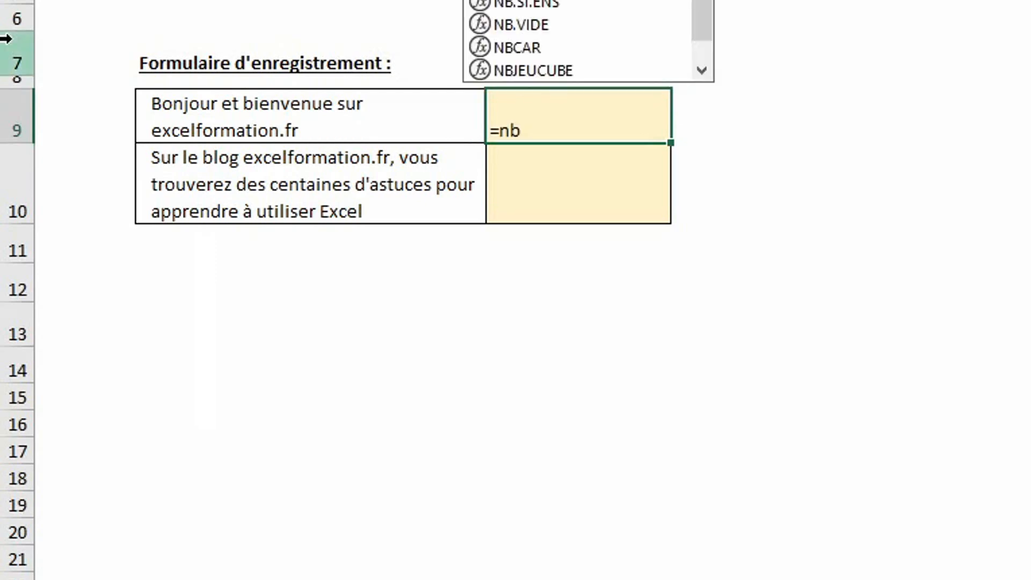
{"action": "key", "text": "Tab"}
{"action": "left_click", "coordinate": [303, 119]}
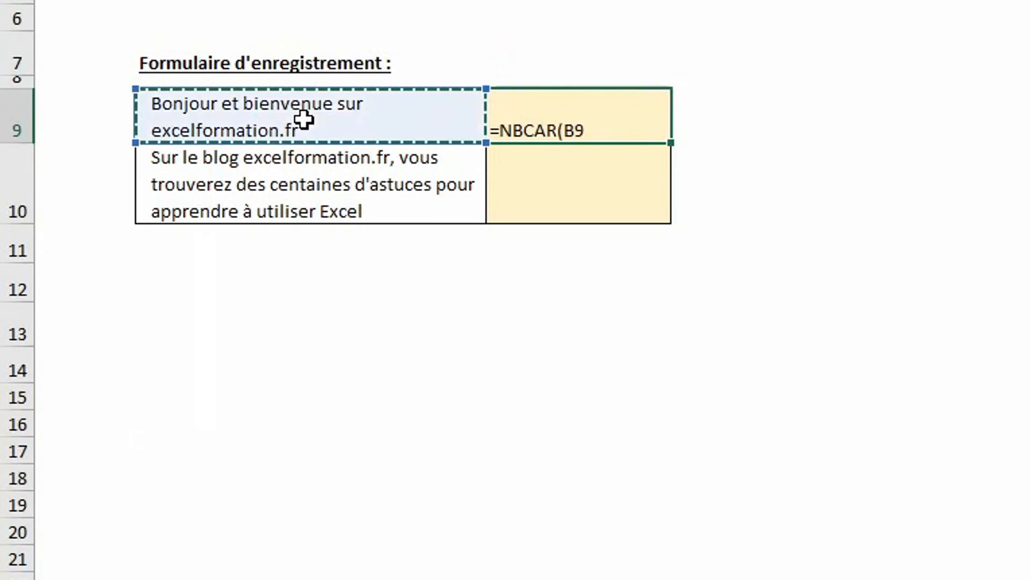
{"action": "type", "text": ")"}
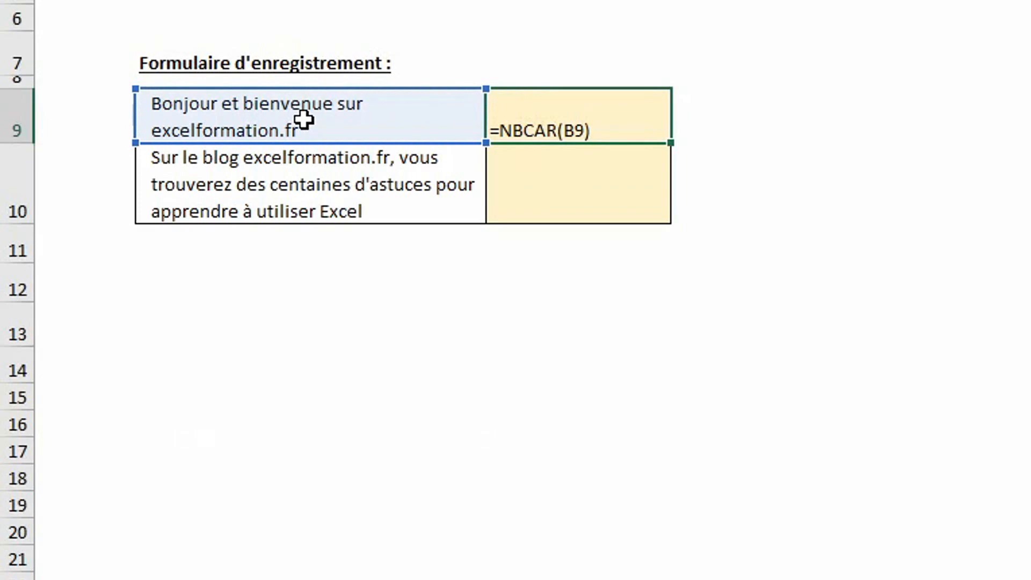
{"action": "type", "text": "-nb"}
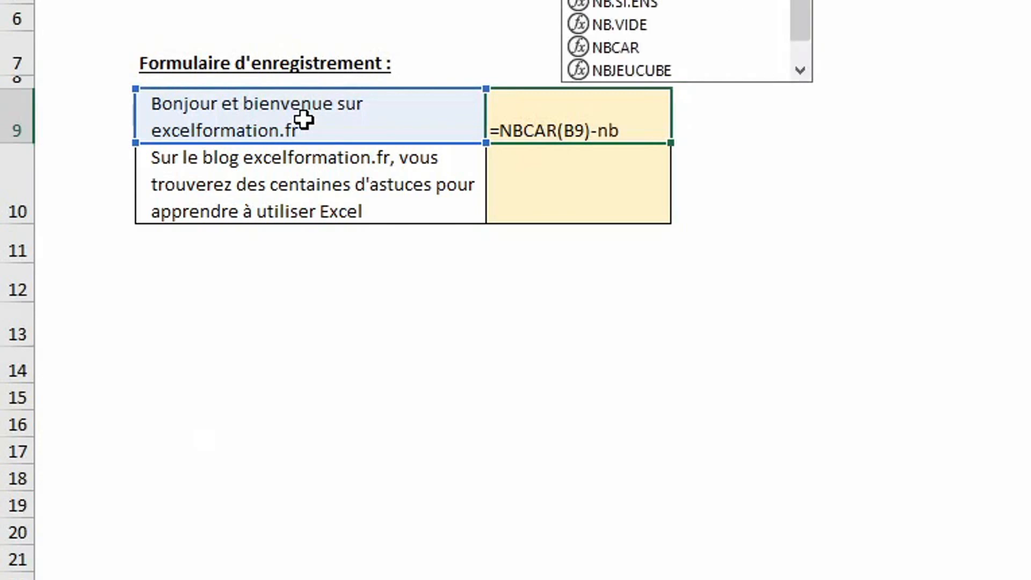
{"action": "type", "text": "c"}
{"action": "key", "text": "Tab"}
{"action": "type", "text": "subst"}
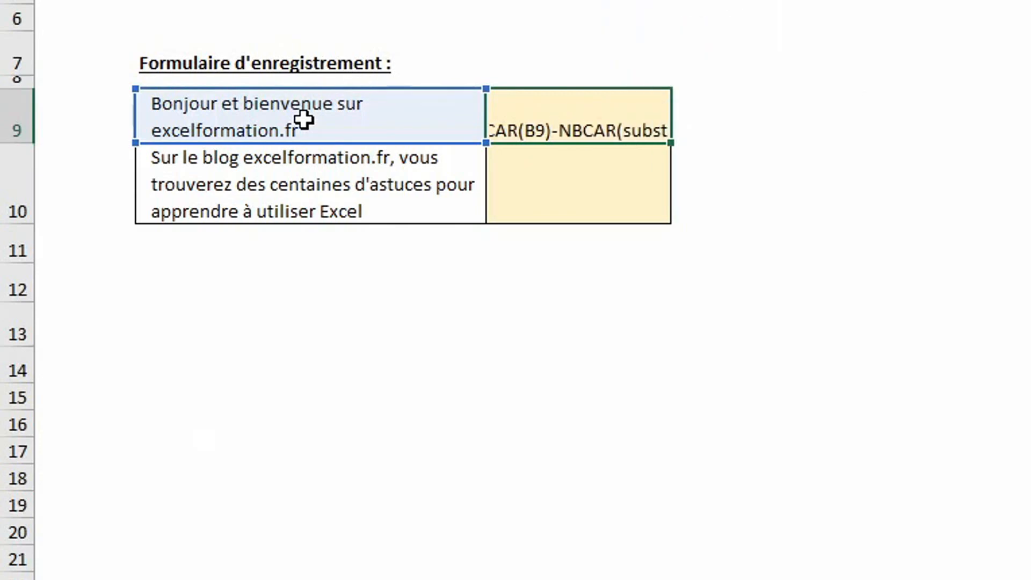
{"action": "key", "text": "Tab"}
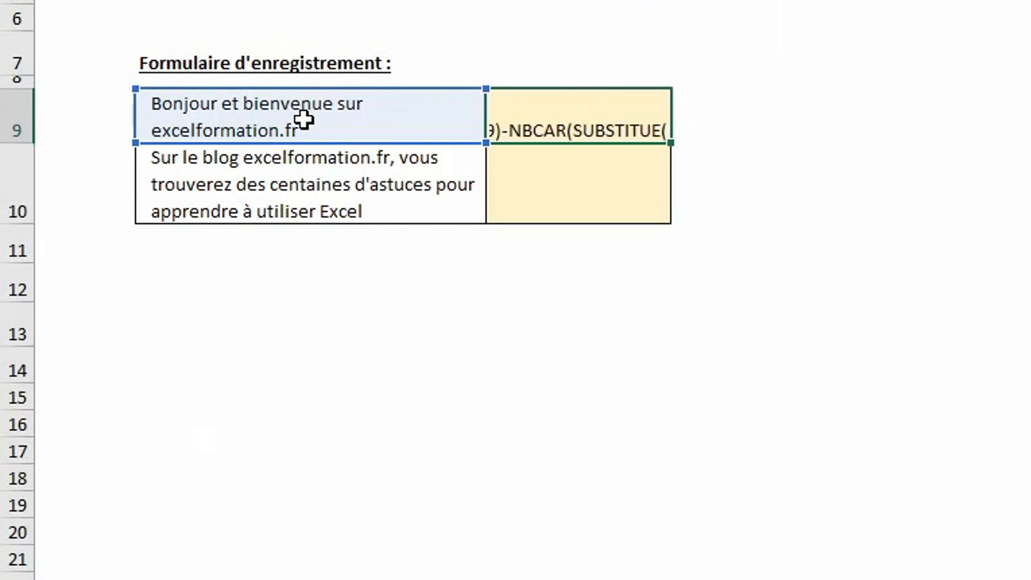
{"action": "type", "text": "b9"}
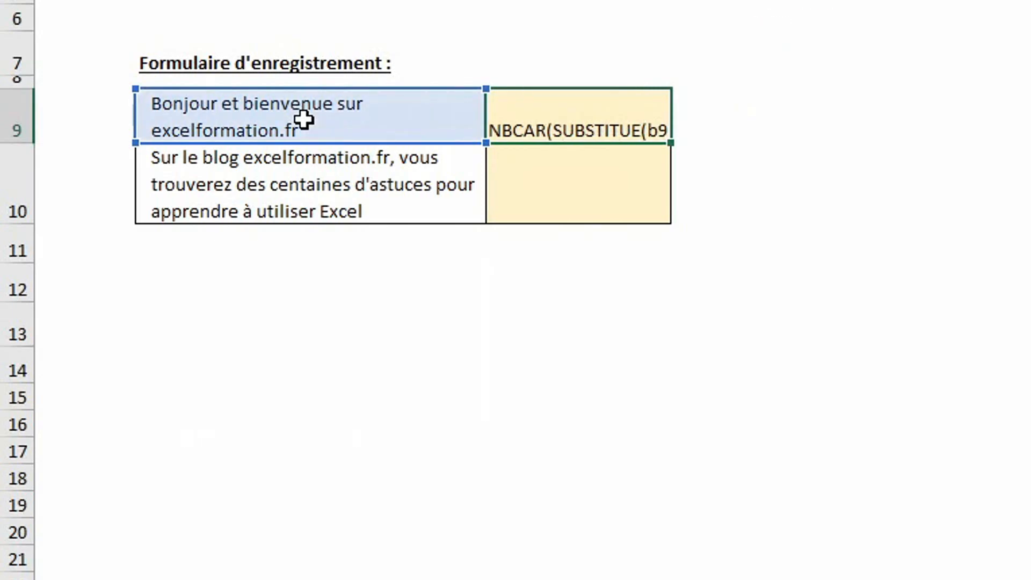
{"action": "type", "text": ";\" \""}
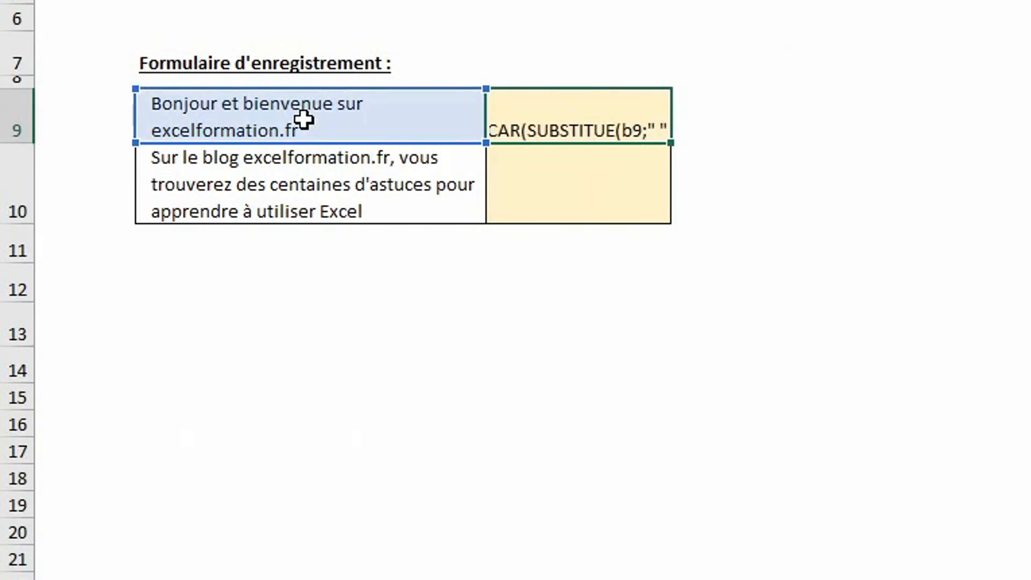
{"action": "type", "text": ";"}
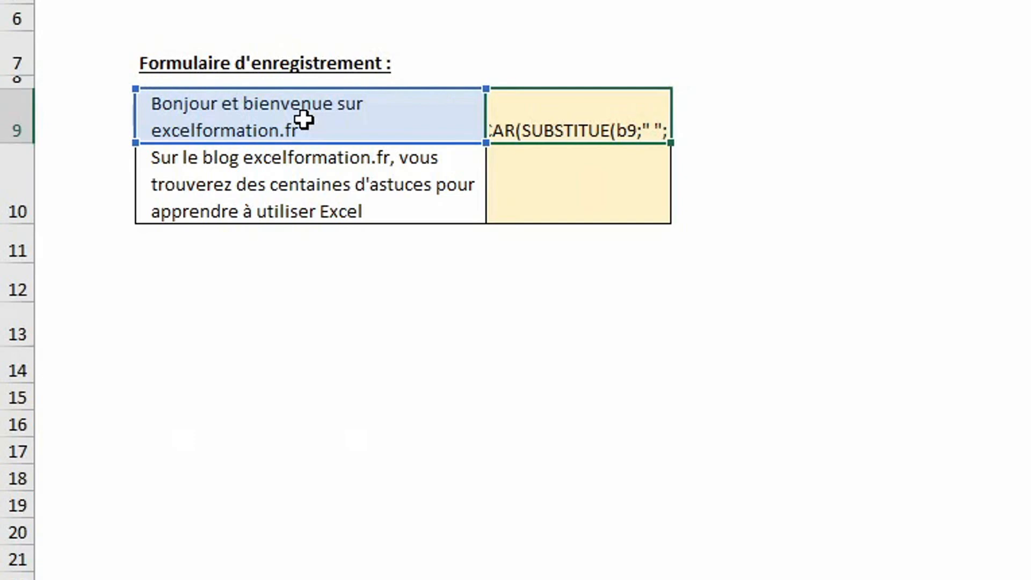
{"action": "type", "text": "\"\""}
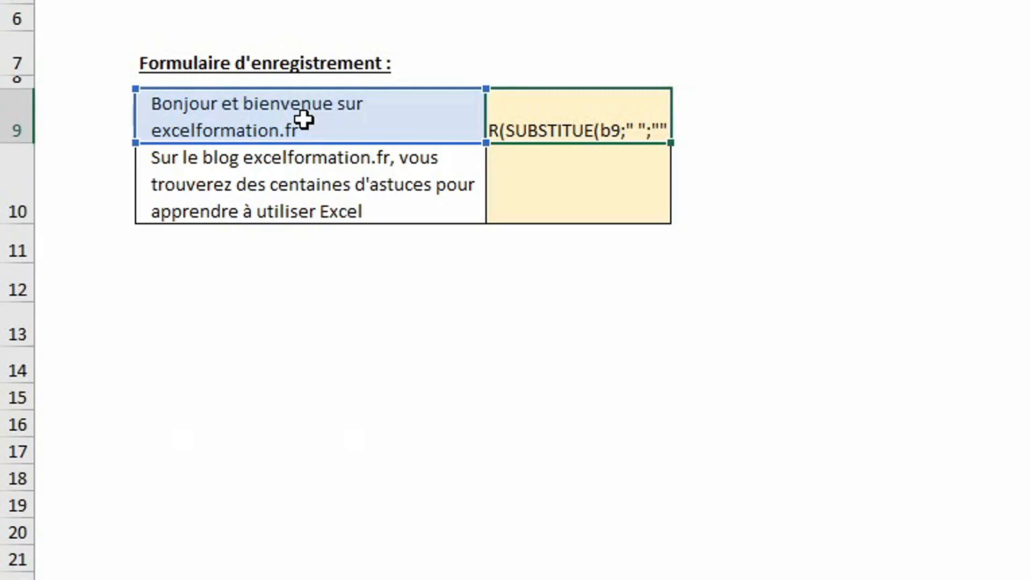
{"action": "type", "text": "))"}
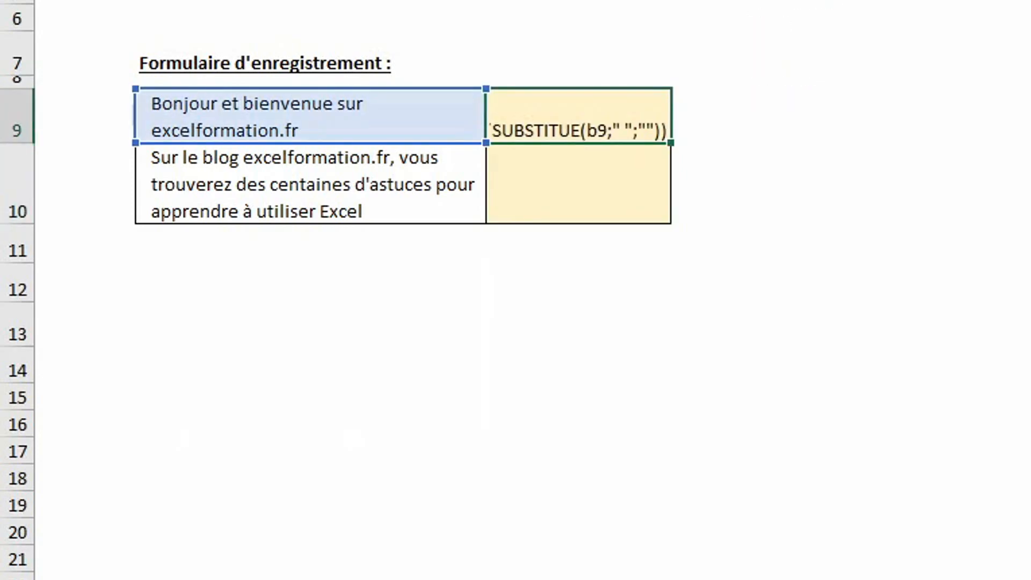
{"action": "type", "text": "+1"}
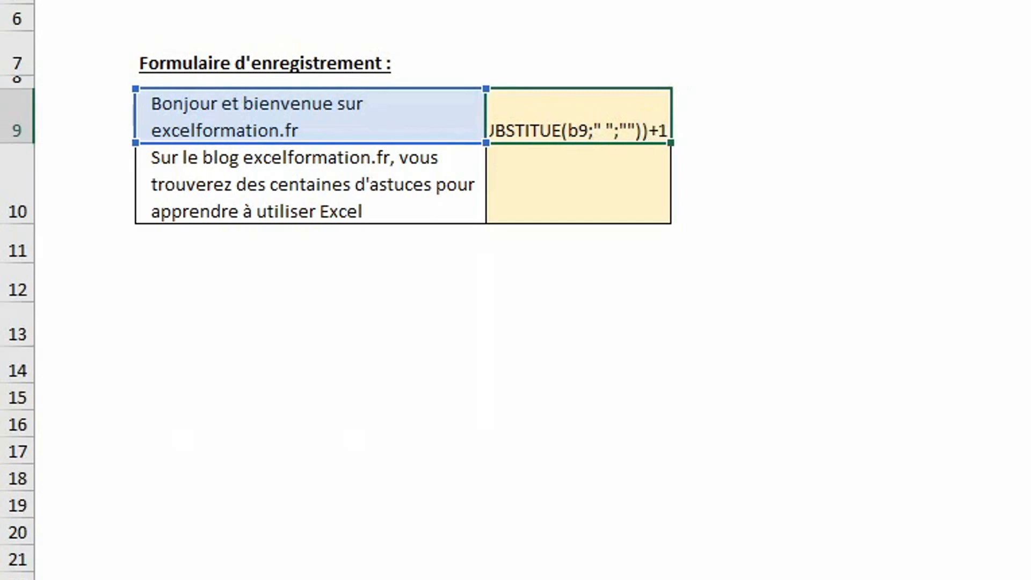
{"action": "key", "text": "Return"}
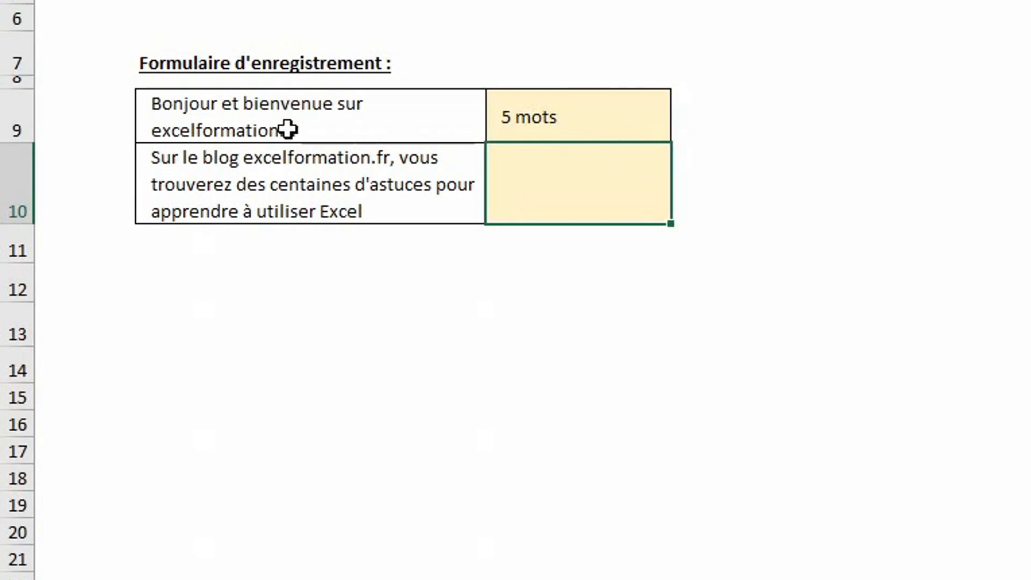
Step: Copy the word-count formula down to the second sentence and nest SUBSTITUE(B10;"'";"") inside its SUBSTITUE function
{"action": "key", "text": "ctrl+d"}
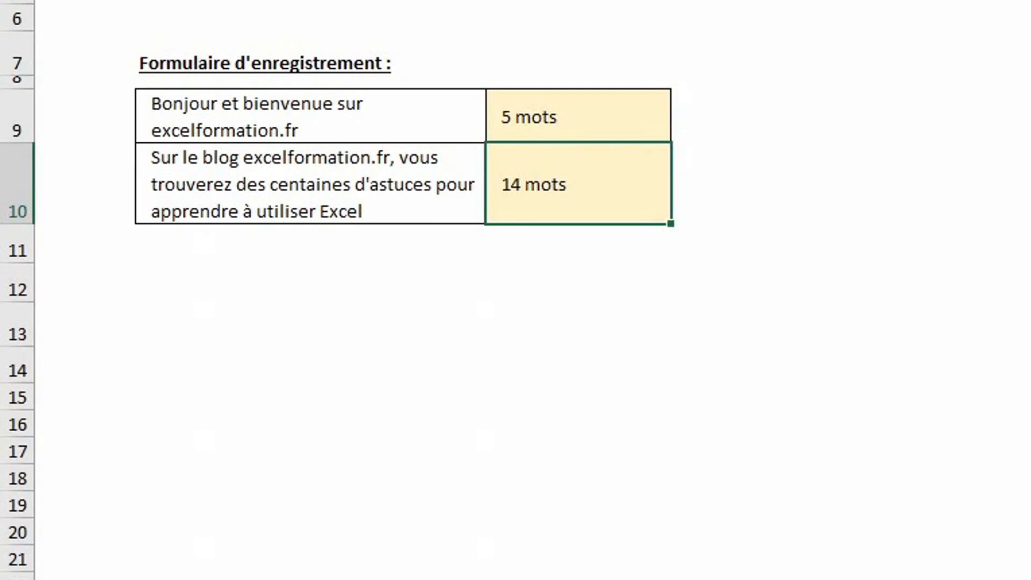
{"action": "key", "text": "F2"}
{"action": "type", "text": "subB10;\" \";\"\"))+1"}
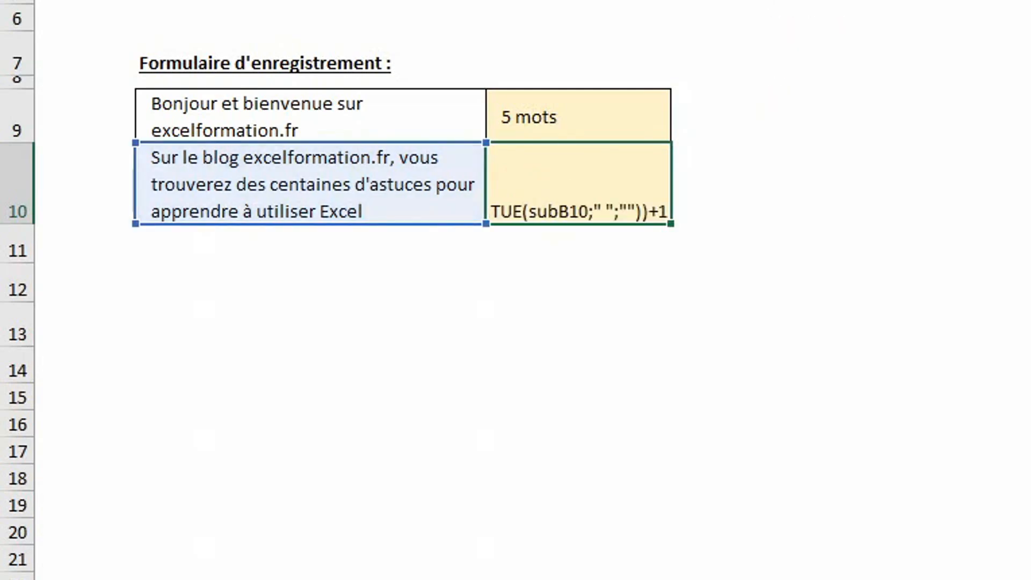
{"action": "key", "text": "BackSpace"}
{"action": "key", "text": "BackSpace"}
{"action": "key", "text": "BackSpace"}
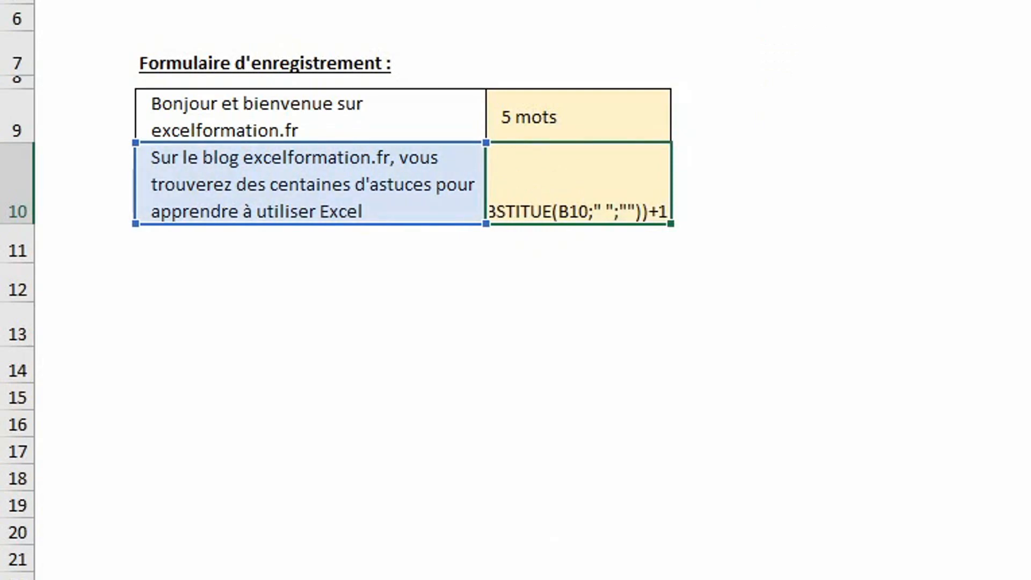
{"action": "type", "text": ";\"\"\""}
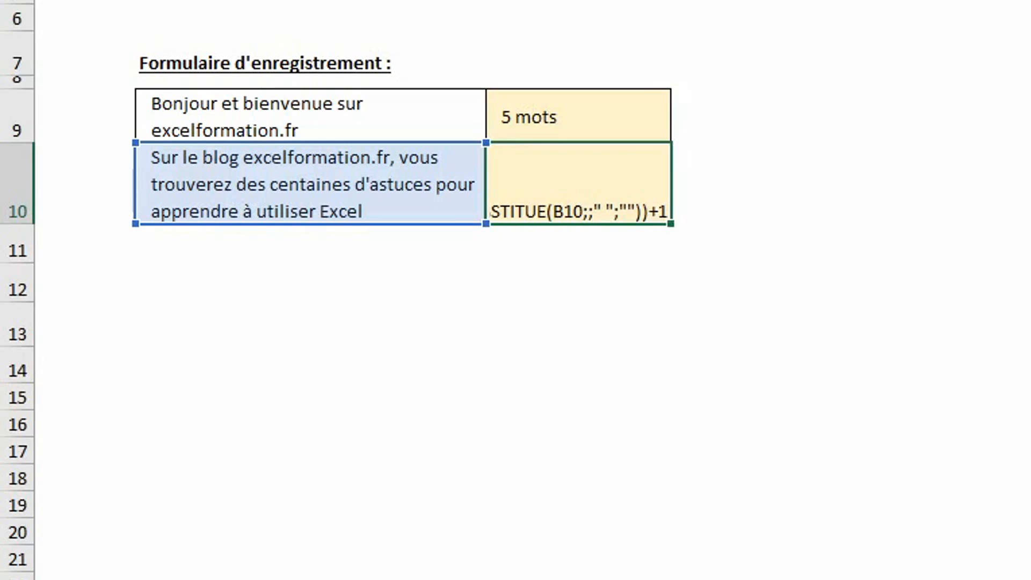
{"action": "type", "text": ";"}
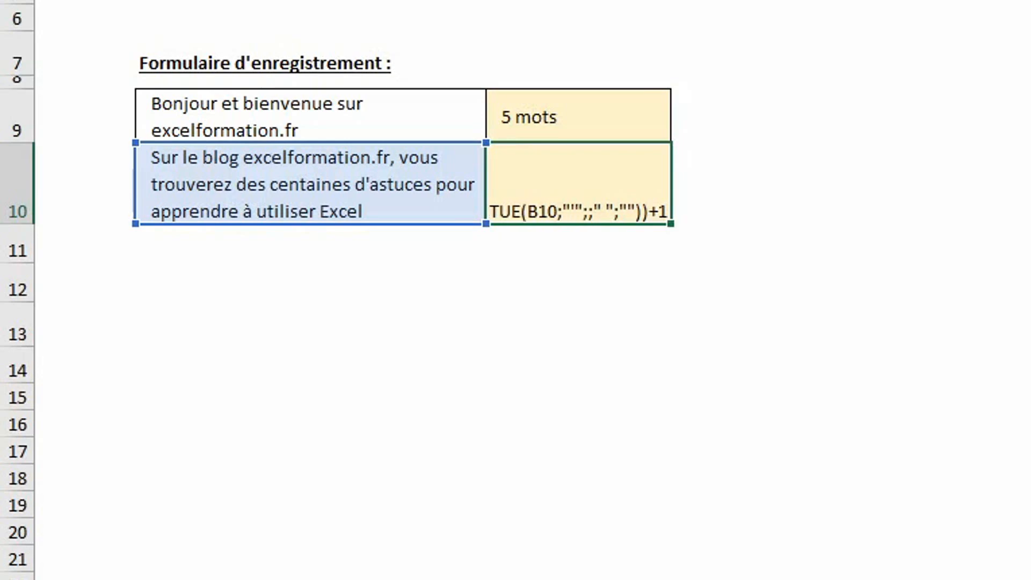
{"action": "type", "text": "\"\""}
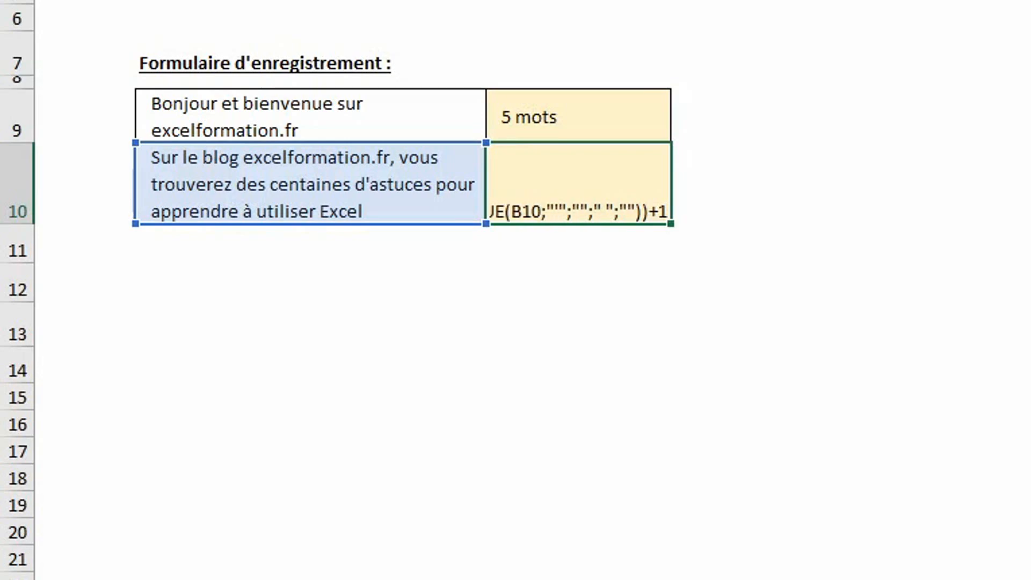
{"action": "type", "text": ")"}
{"action": "key", "text": "Return"}
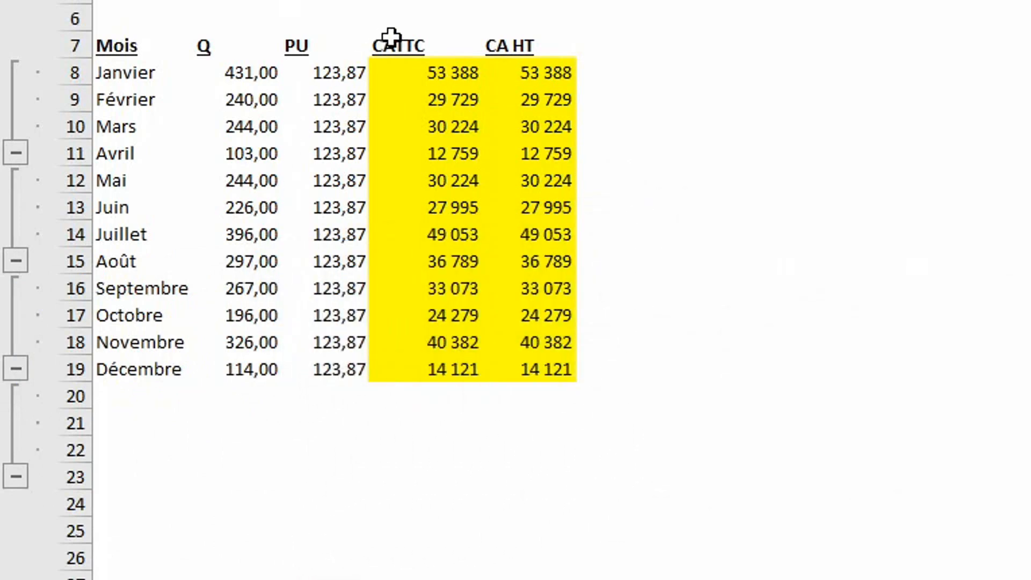
Step: Fill the CA HT cell for Janvier with light green and repeat that fill on the Juillet and Novembre cells
{"action": "left_click", "coordinate": [531, 80]}
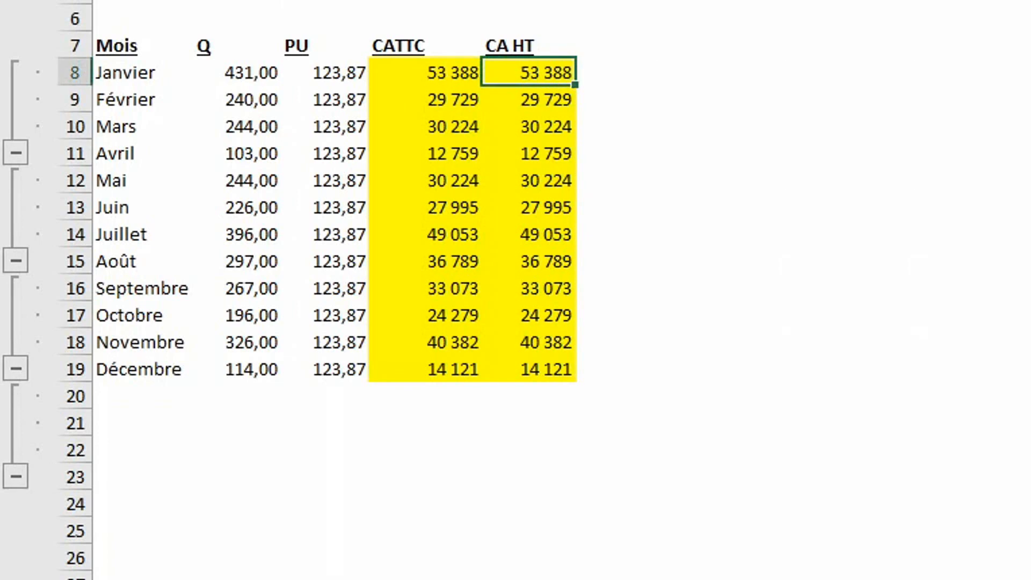
{"action": "left_click", "coordinate": [668, 0]}
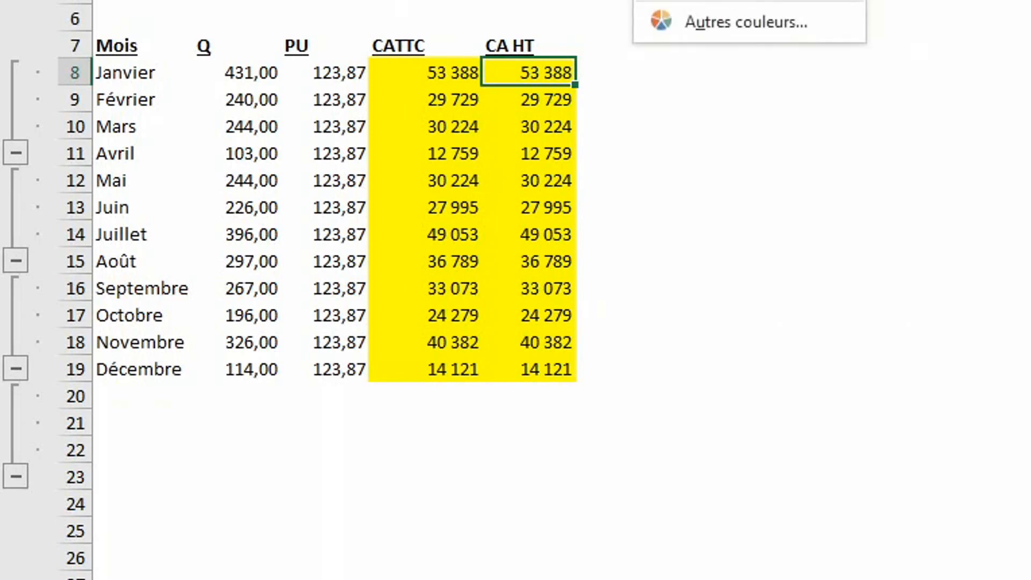
{"action": "left_click", "coordinate": [677, 0]}
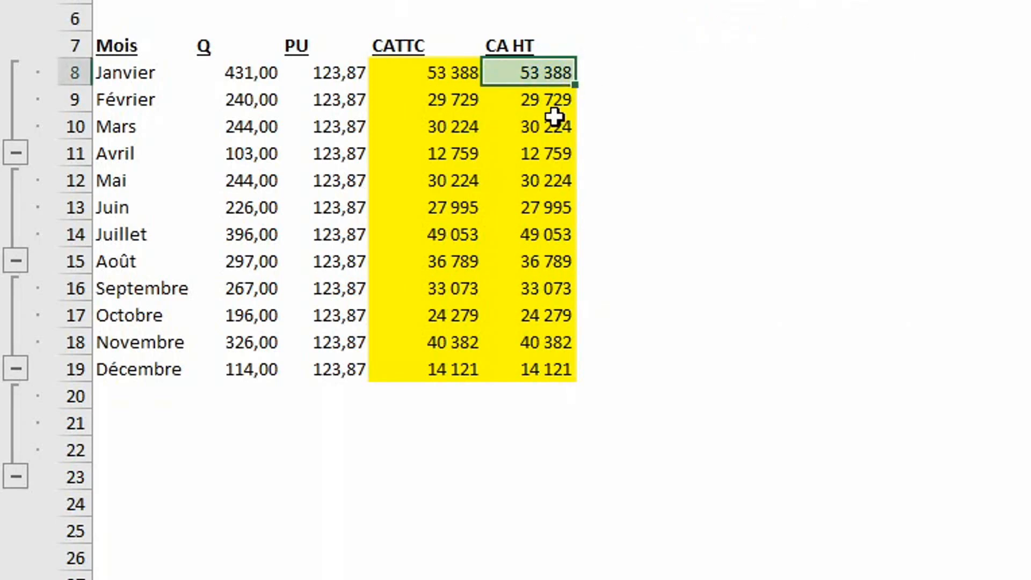
{"action": "left_click", "coordinate": [551, 239]}
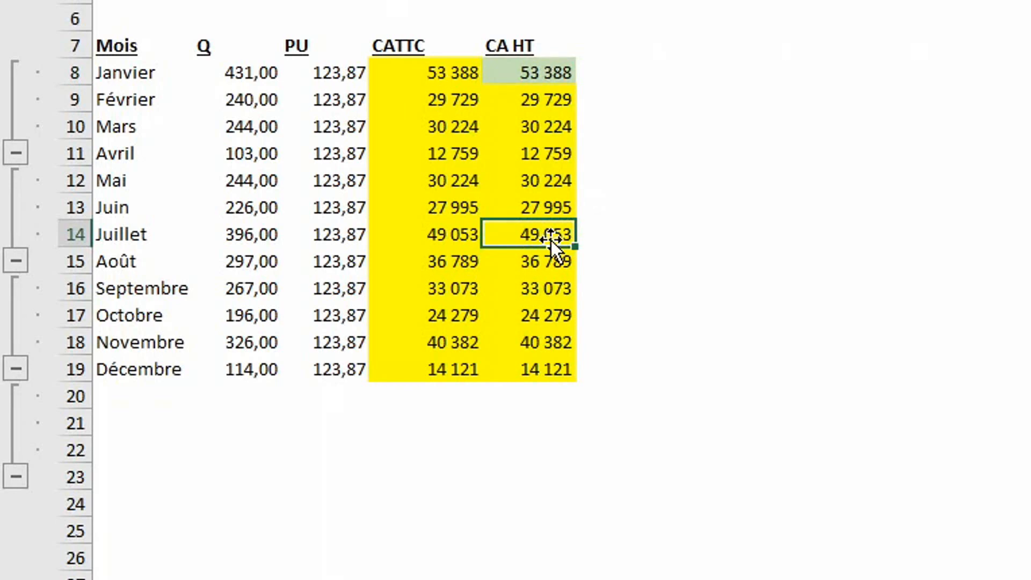
{"action": "key", "text": "F4"}
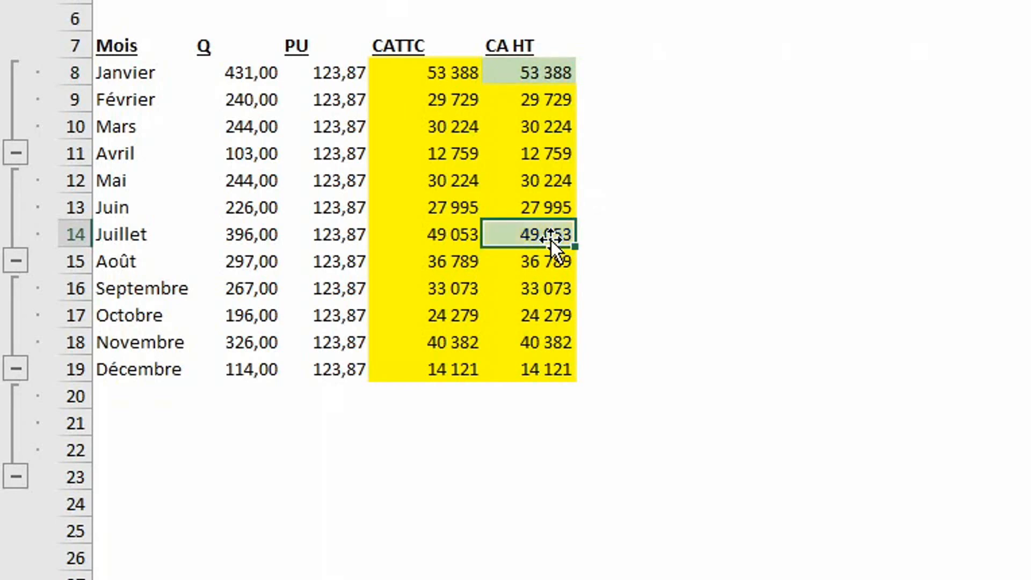
{"action": "left_click", "coordinate": [547, 345]}
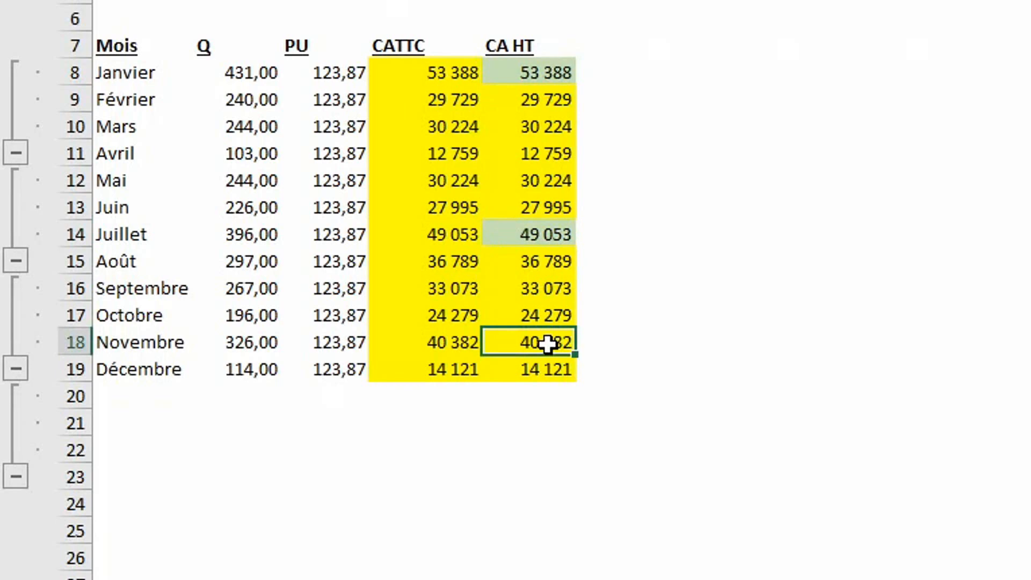
{"action": "key", "text": "F4"}
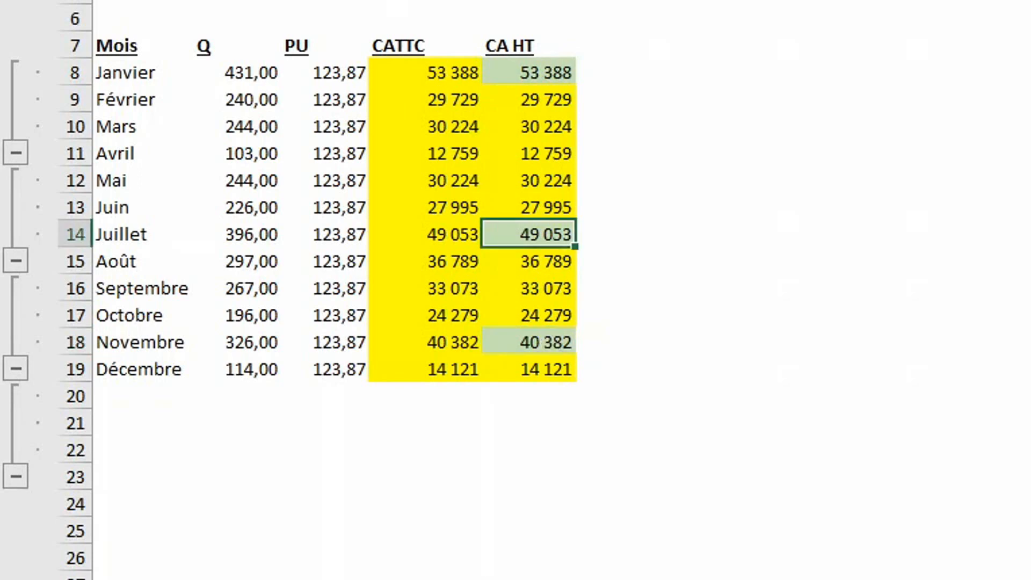
Step: Make the CA HT values for Juillet and Avril bold
{"action": "key", "text": "ctrl+b"}
{"action": "left_click", "coordinate": [546, 155]}
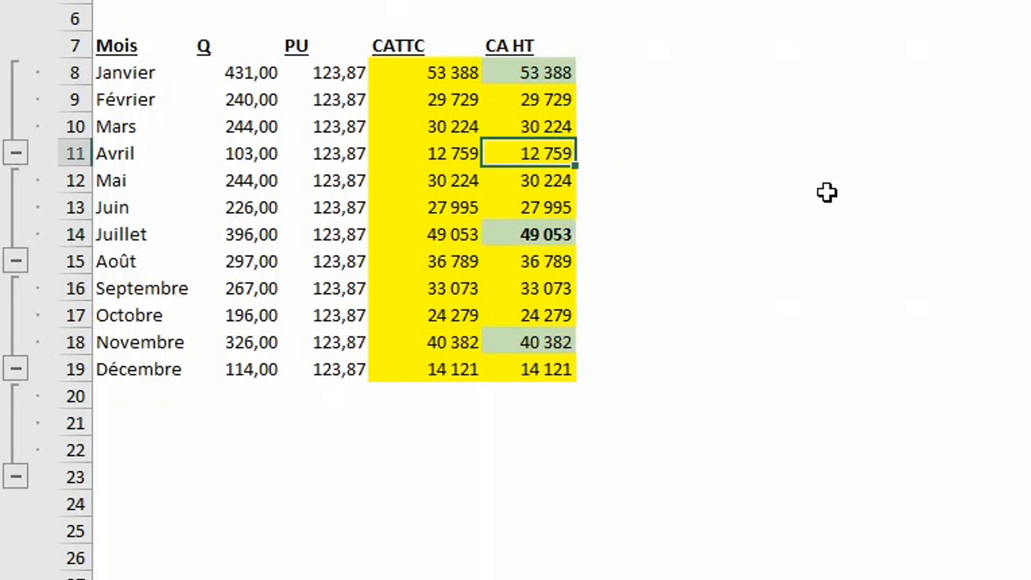
{"action": "key", "text": "ctrl+b"}
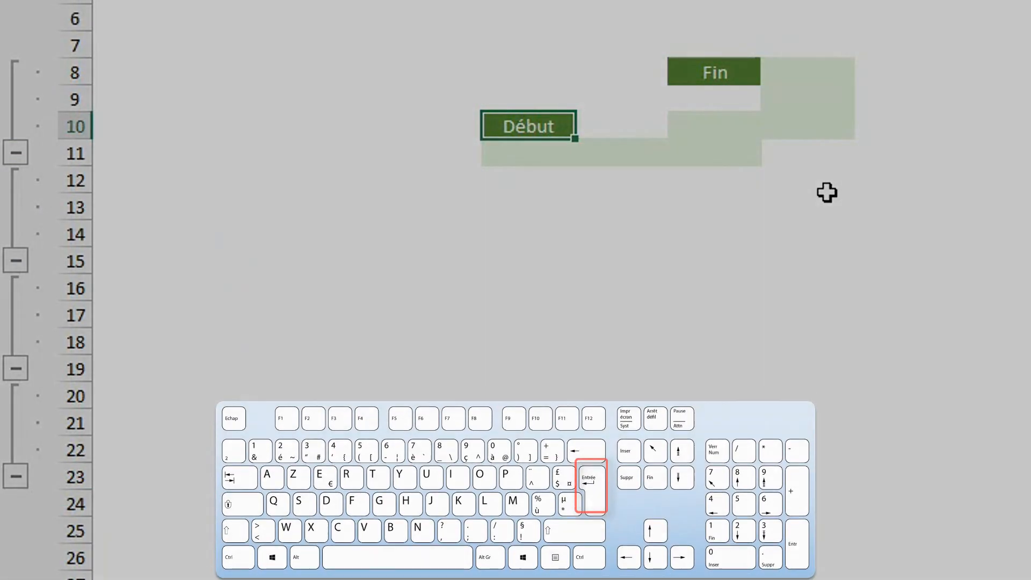
Step: Enter 1 in each of the three light green cells of row 11, starting below Début, and move up to row 10
{"action": "key", "text": "Return"}
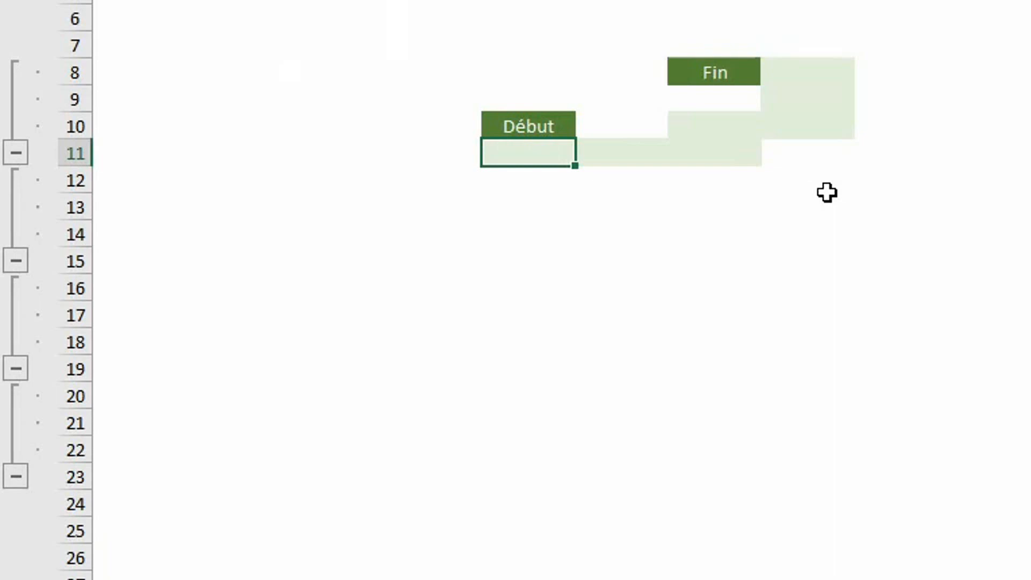
{"action": "type", "text": "1"}
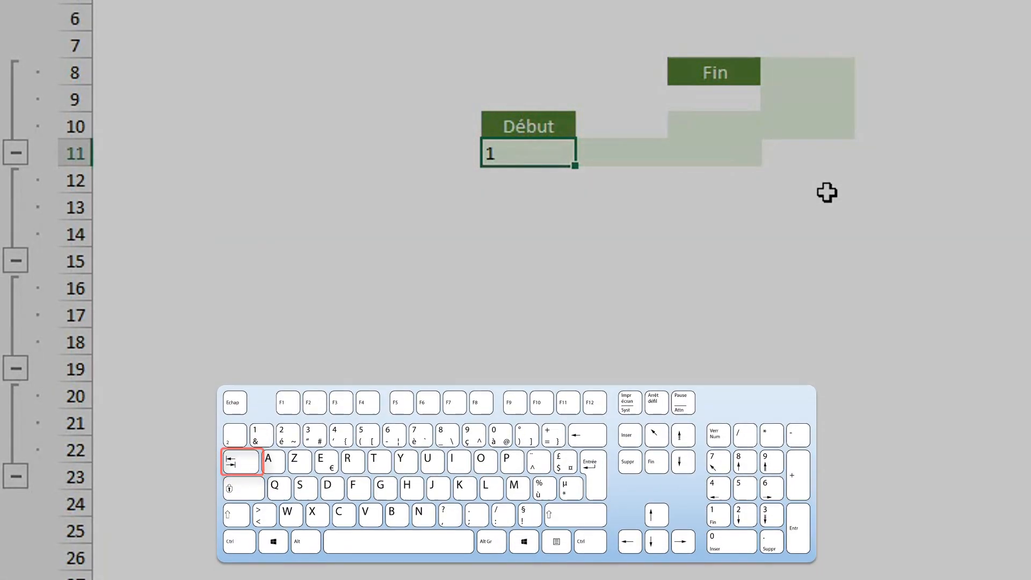
{"action": "key", "text": "Tab"}
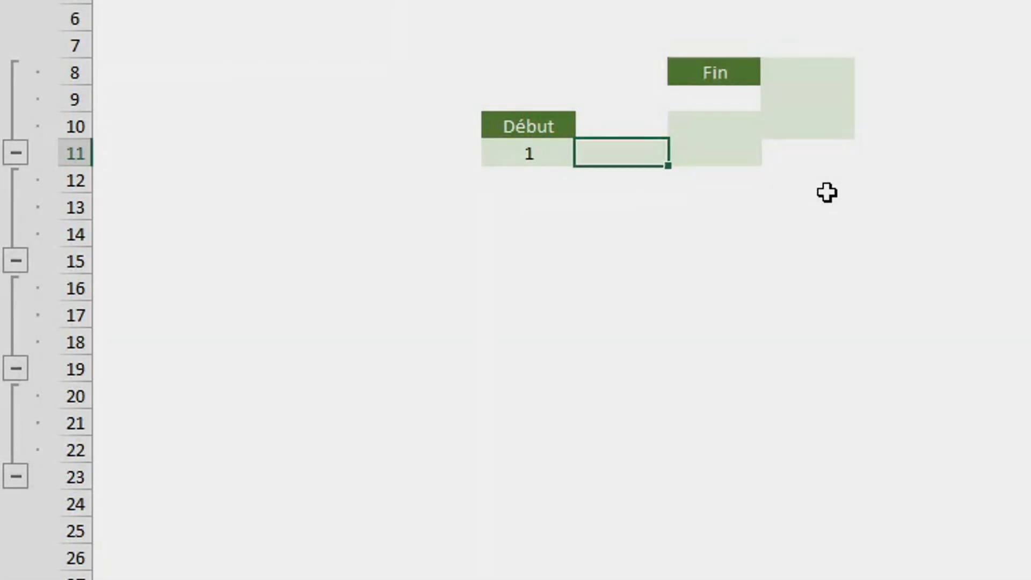
{"action": "type", "text": "1"}
{"action": "key", "text": "Tab"}
{"action": "type", "text": "1"}
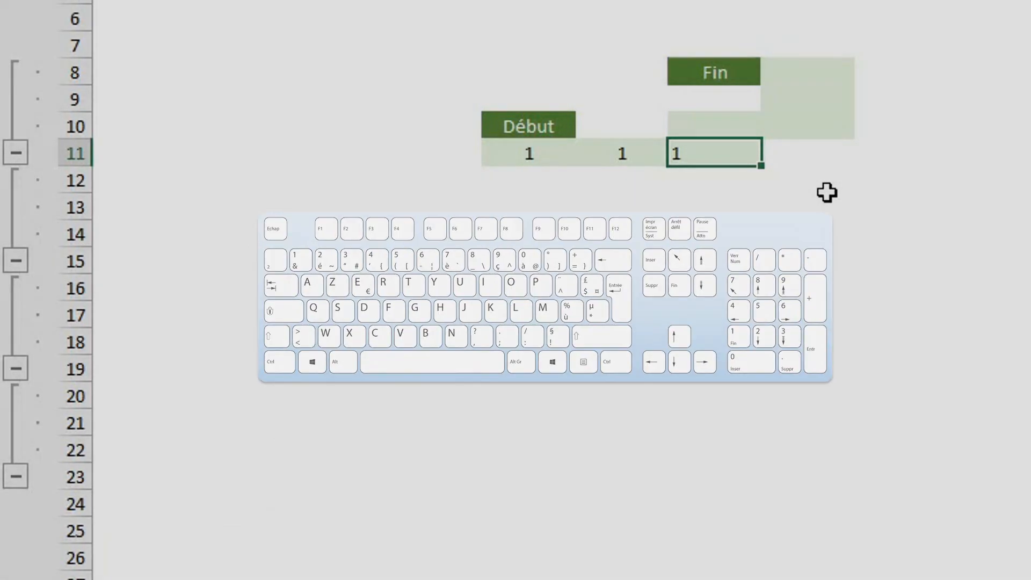
{"action": "key", "text": "shift+Return"}
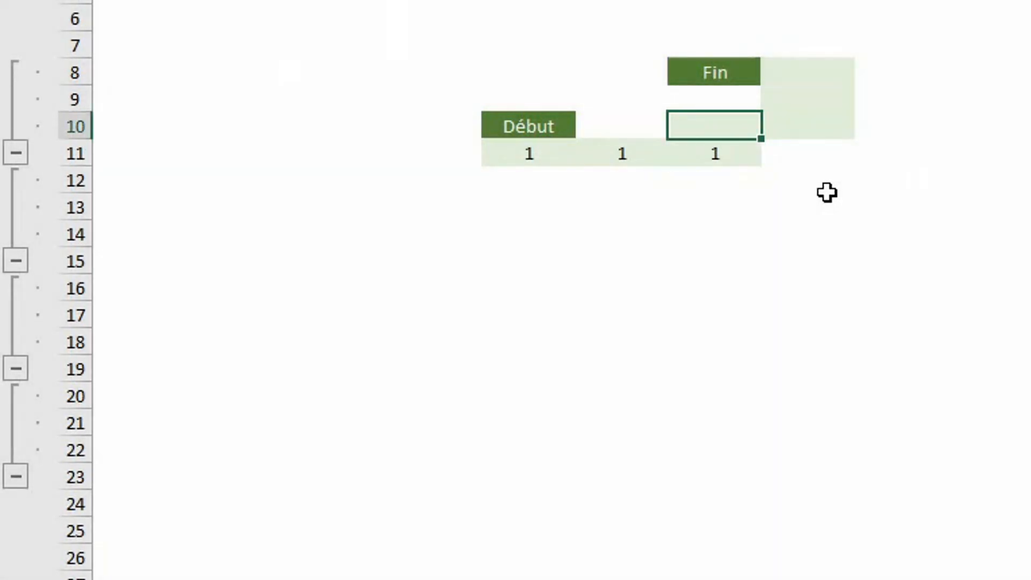
Step: Enter 1 in the two light green cells of row 10 and those in rows 9 and 8, ending on the Fin cell
{"action": "type", "text": "1"}
{"action": "key", "text": "Tab"}
{"action": "type", "text": "1"}
{"action": "key", "text": "shift+Return"}
{"action": "type", "text": "1"}
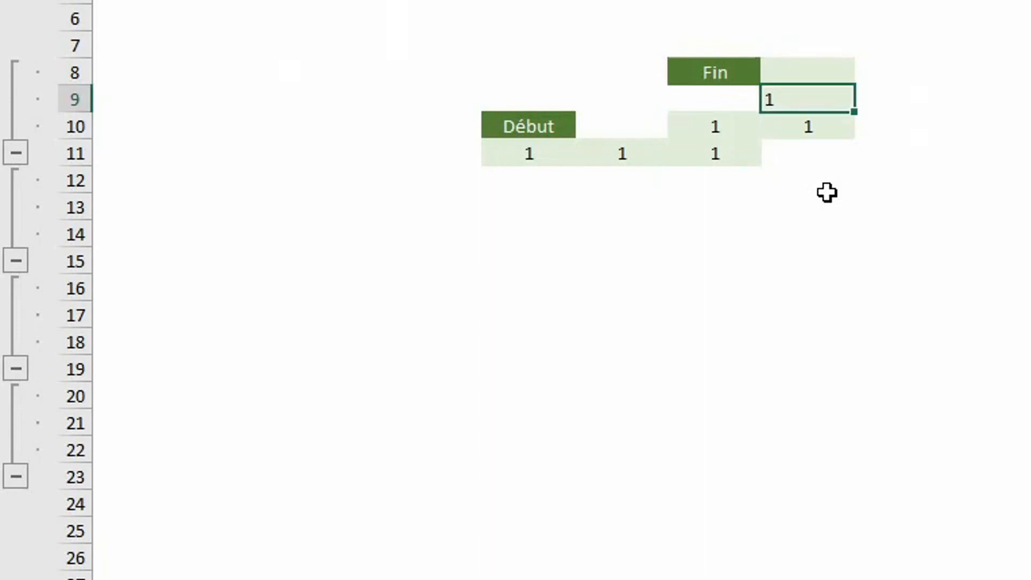
{"action": "key", "text": "shift+Return"}
{"action": "type", "text": "1"}
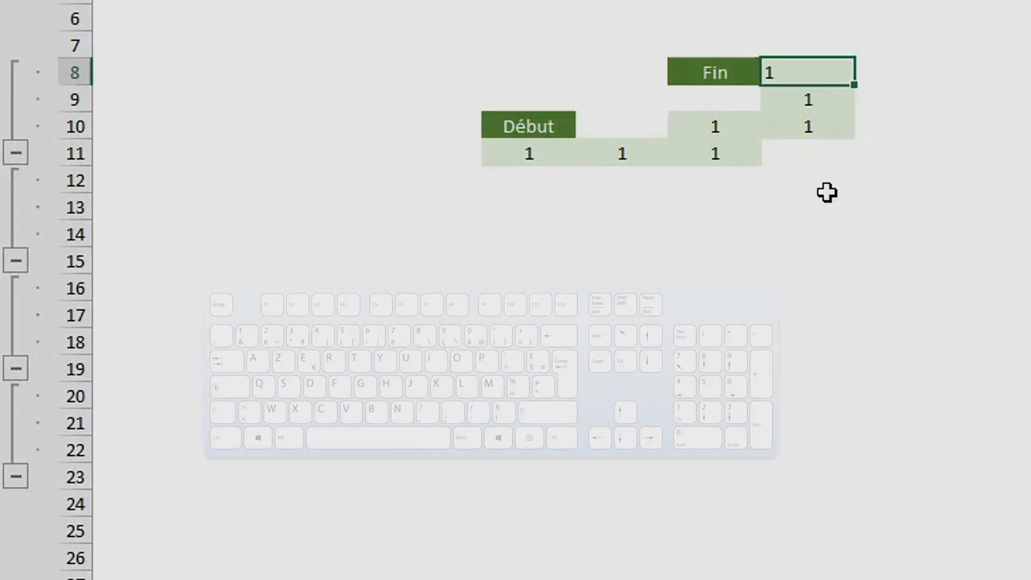
{"action": "key", "text": "shift+Tab"}
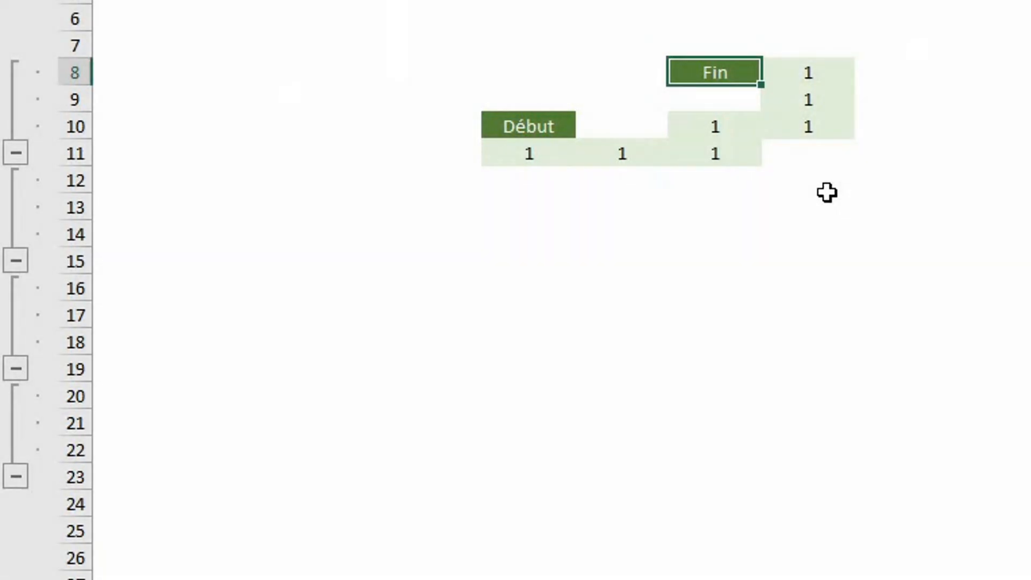
Step: Open the advanced Excel options, validate them, and enter the test text "sqdsqdq" in an empty cell of row 20
{"action": "key", "text": "ctrl+Return"}
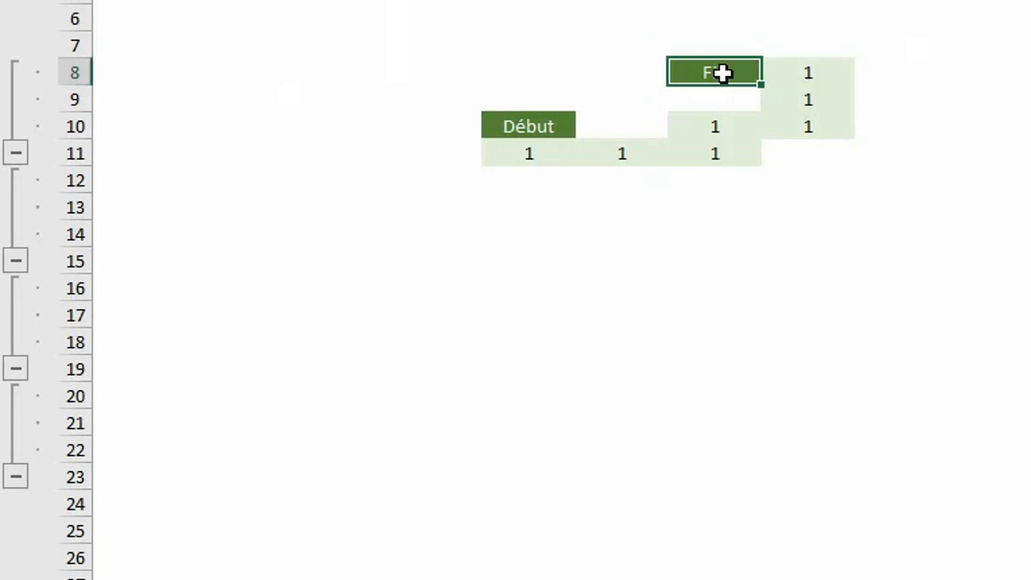
{"action": "key", "text": "ctrl+o"}
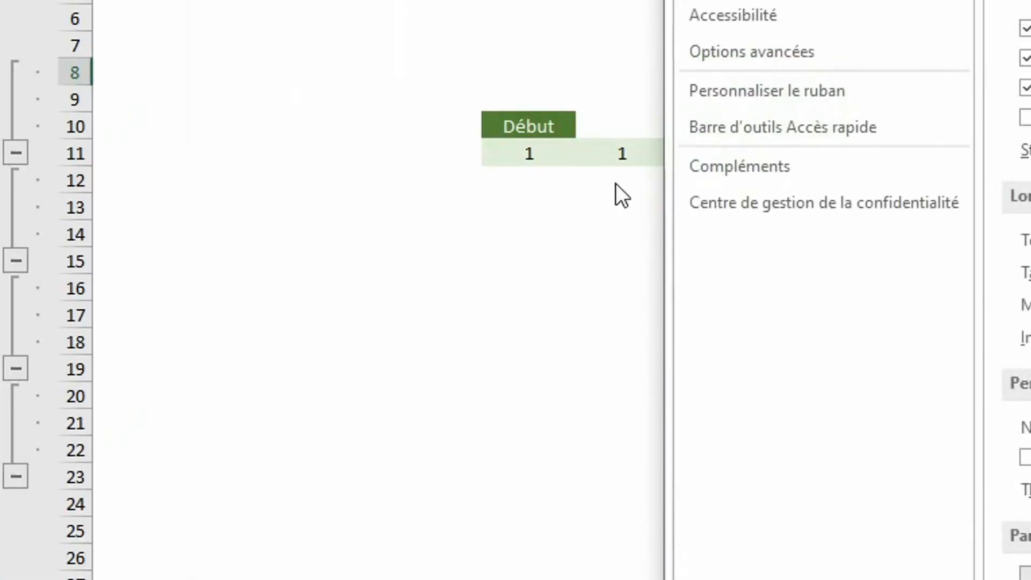
{"action": "left_click", "coordinate": [768, 54]}
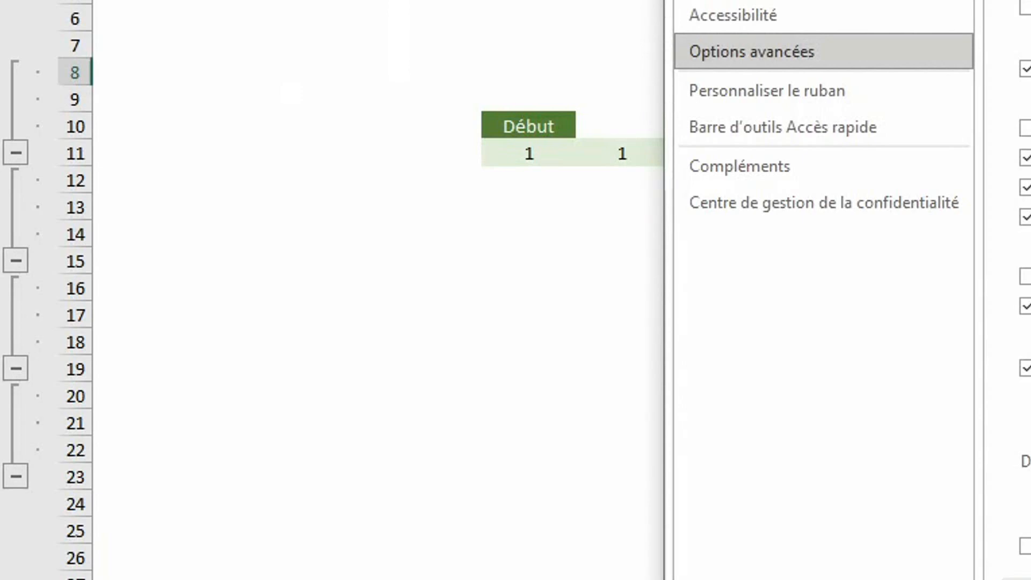
{"action": "key", "text": "Return"}
{"action": "left_click", "coordinate": [342, 408]}
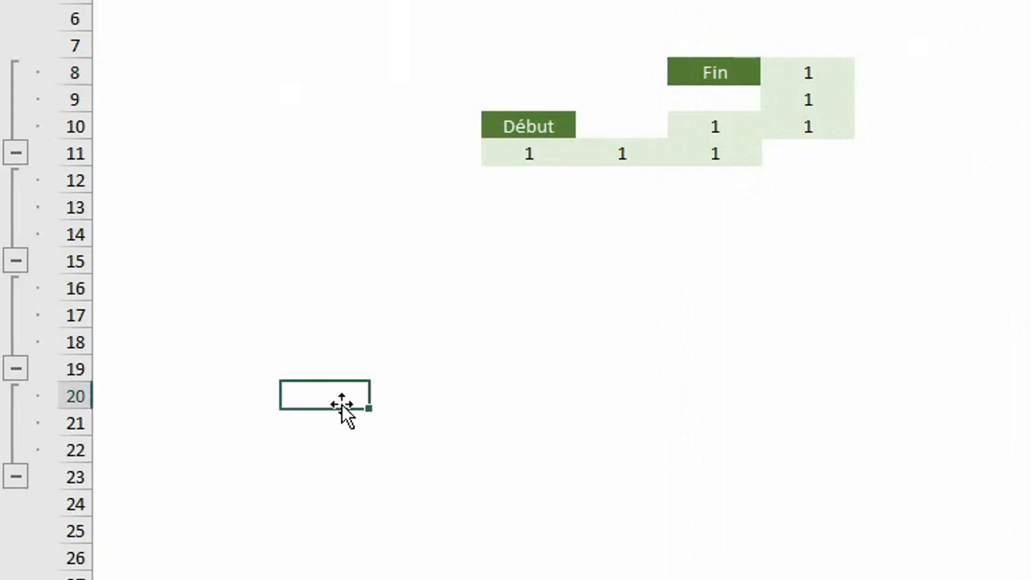
{"action": "type", "text": "sqdsqdq"}
{"action": "key", "text": "Tab"}
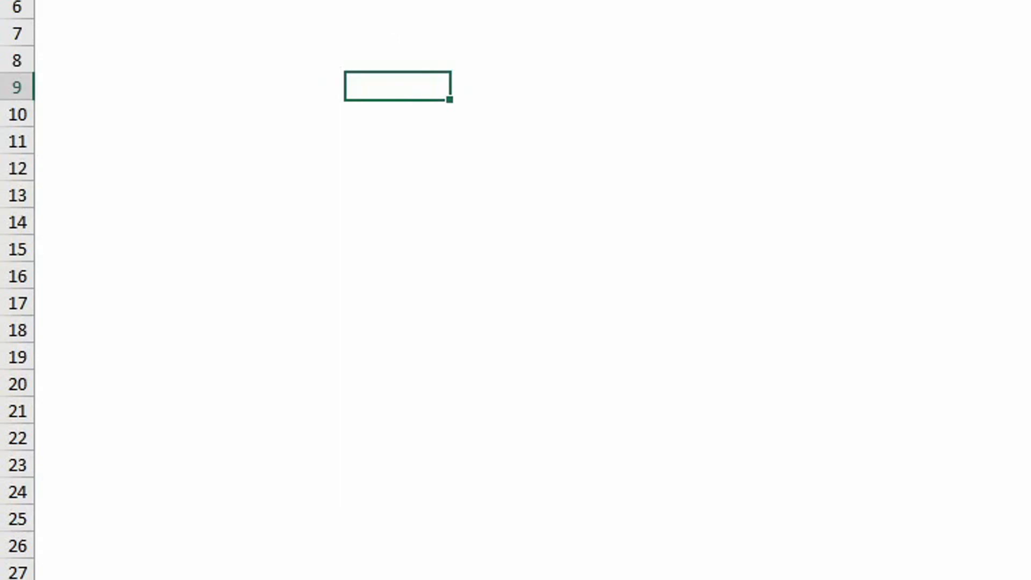
Step: Start a web data query from the copied fr.wikipedia.org URL and select Table 1 among the tables found
{"action": "left_click", "coordinate": [463, 1]}
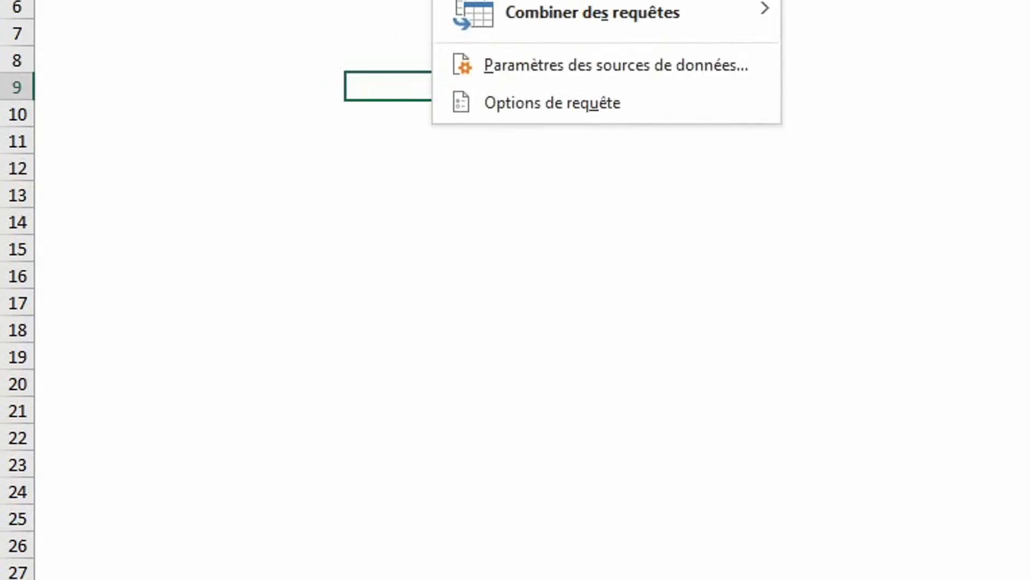
{"action": "mouse_move", "coordinate": [601, 1]}
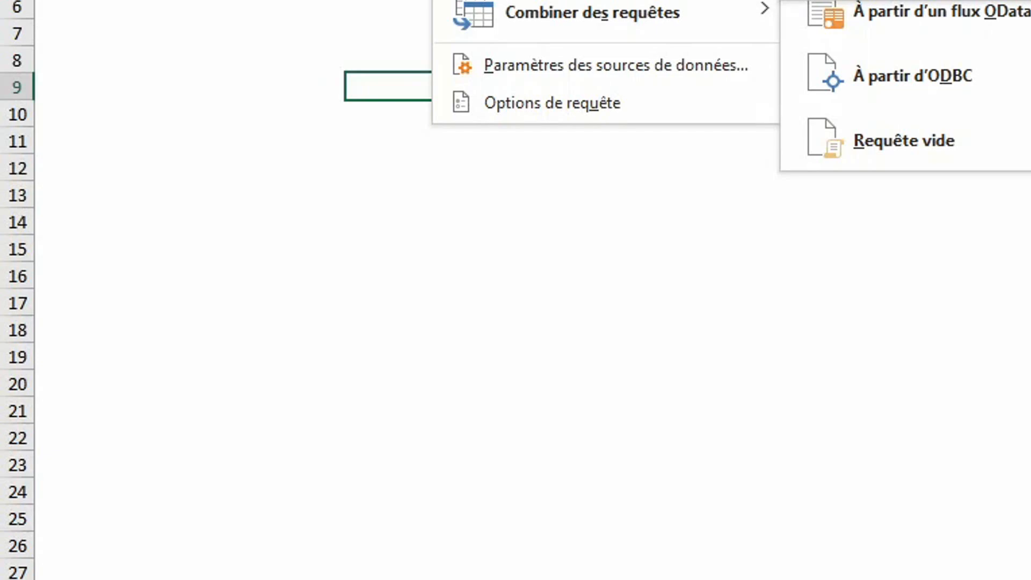
{"action": "left_click", "coordinate": [917, 1]}
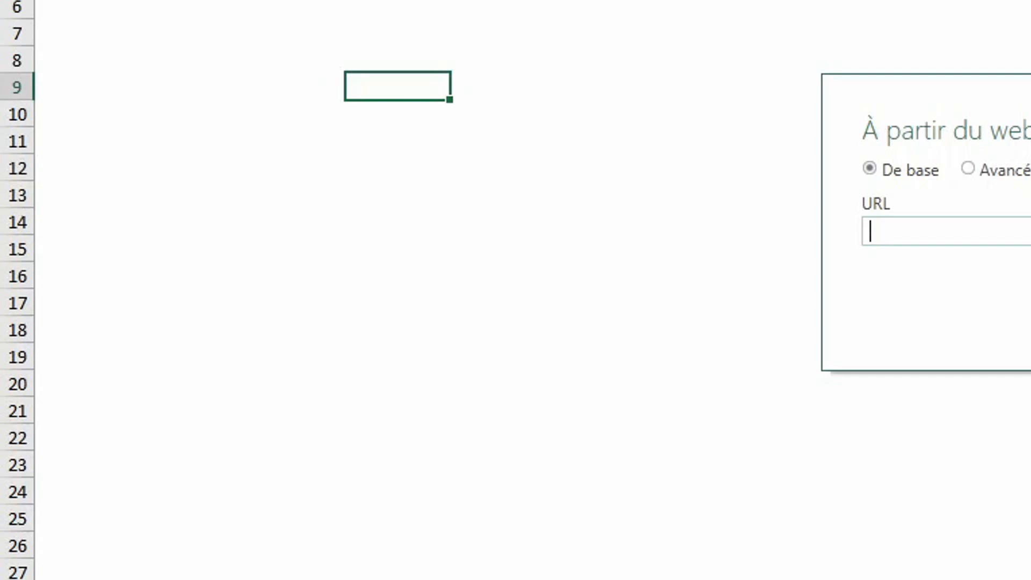
{"action": "key", "text": "ctrl+v"}
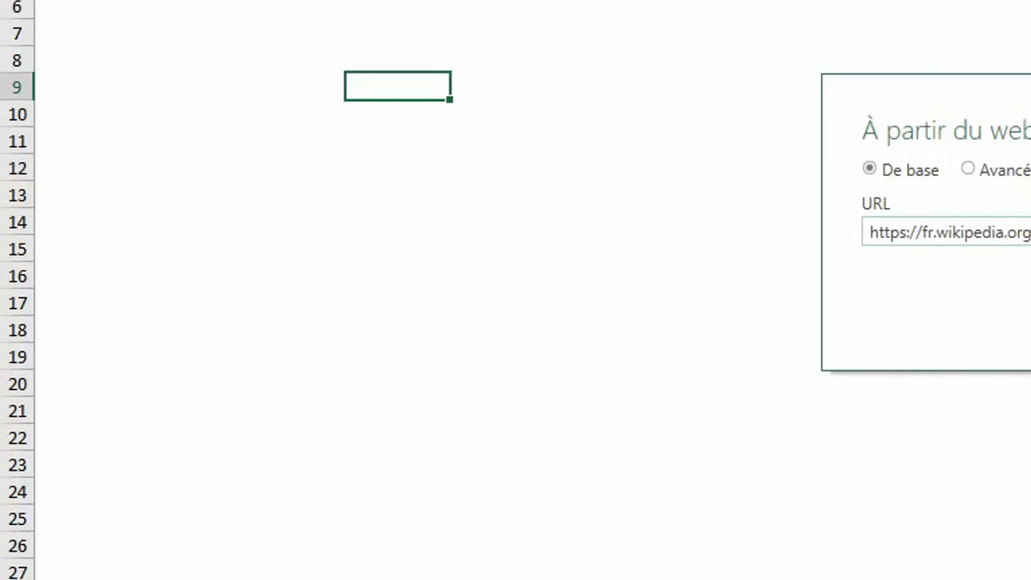
{"action": "key", "text": "Return"}
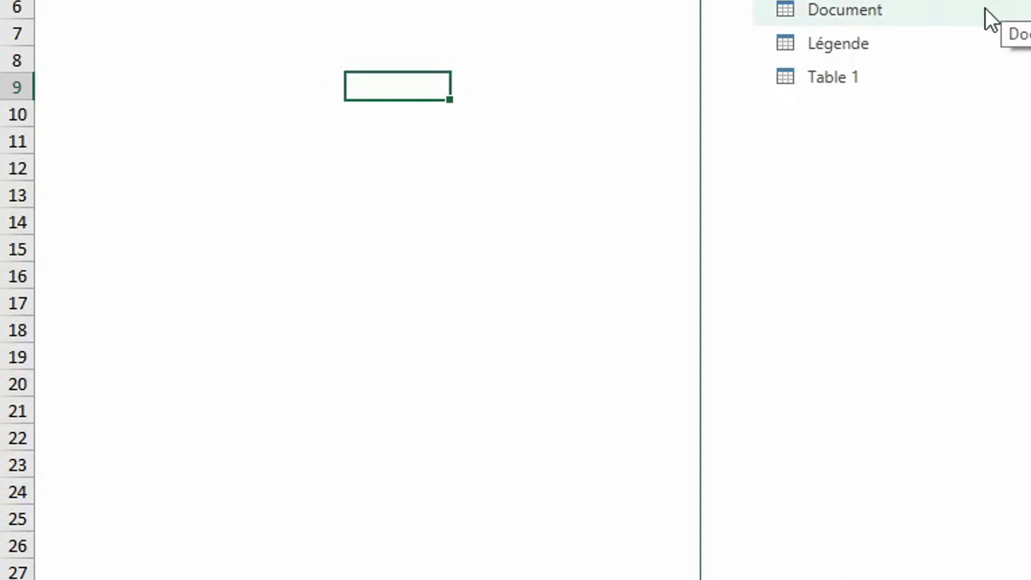
{"action": "left_click", "coordinate": [830, 82]}
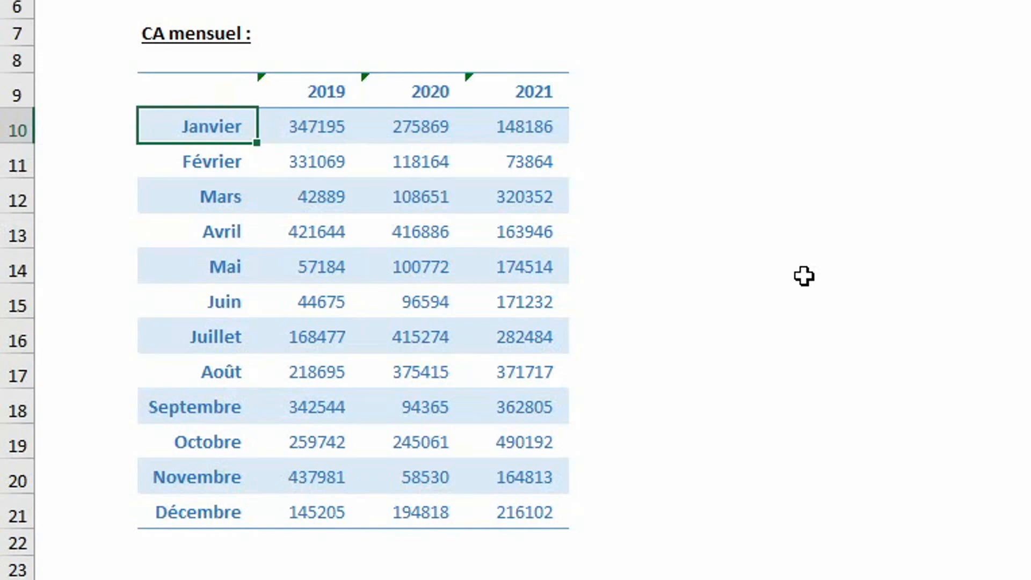
Step: Select the whole CA mensuel table and highlight its highest values in red with Quick Analysis
{"action": "key", "text": "ctrl+a"}
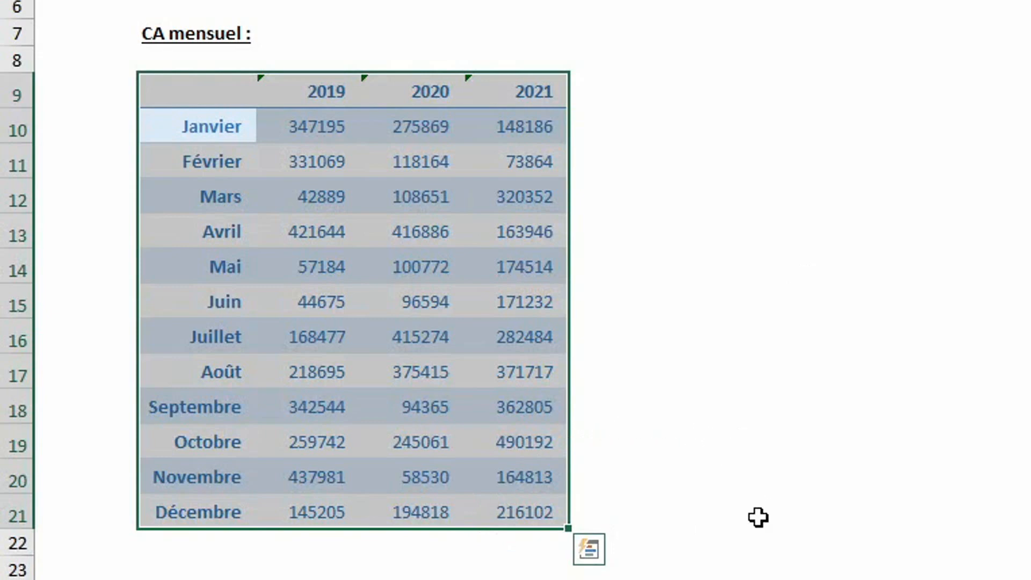
{"action": "left_click", "coordinate": [589, 558]}
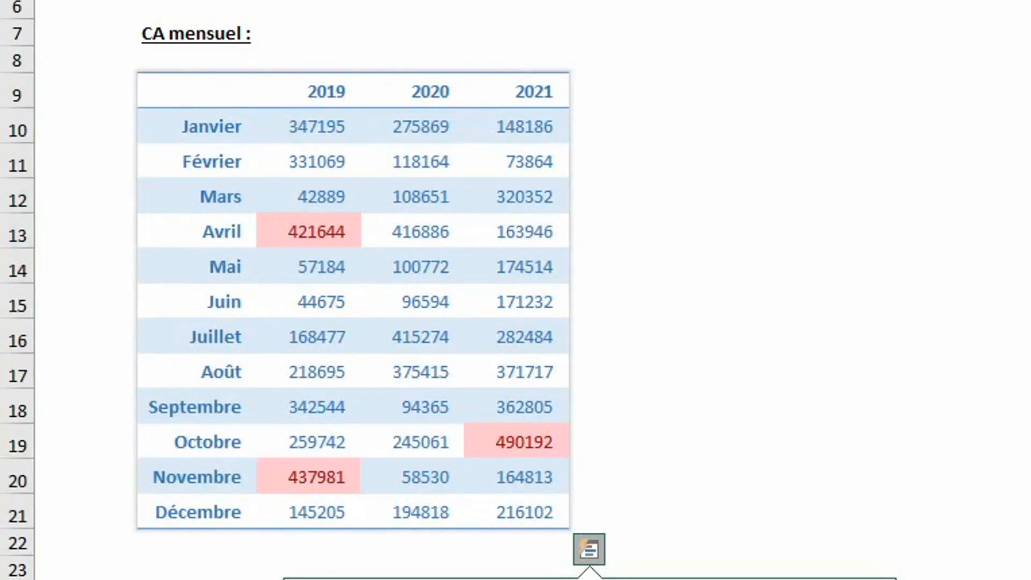
{"action": "left_click", "coordinate": [725, 579]}
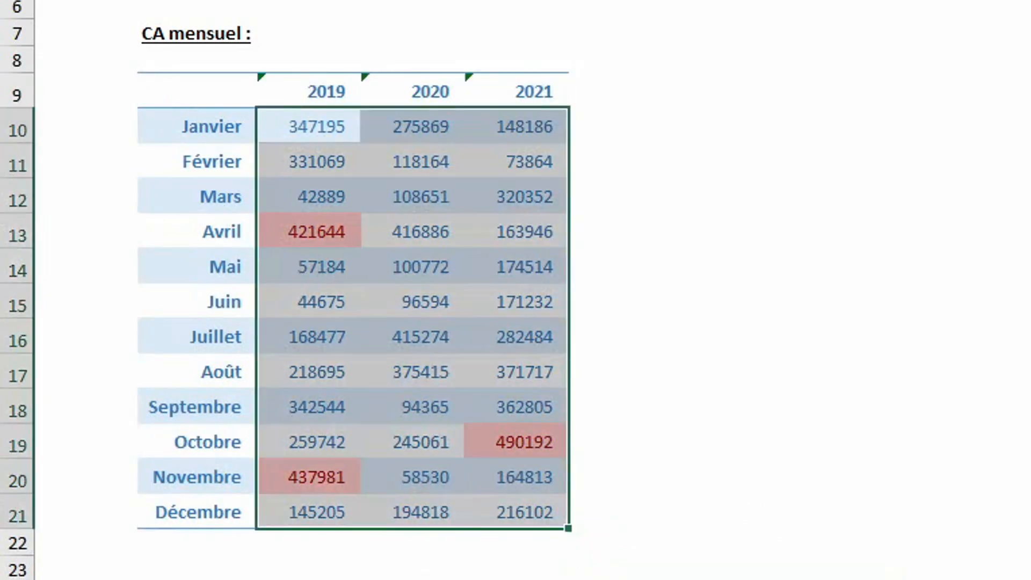